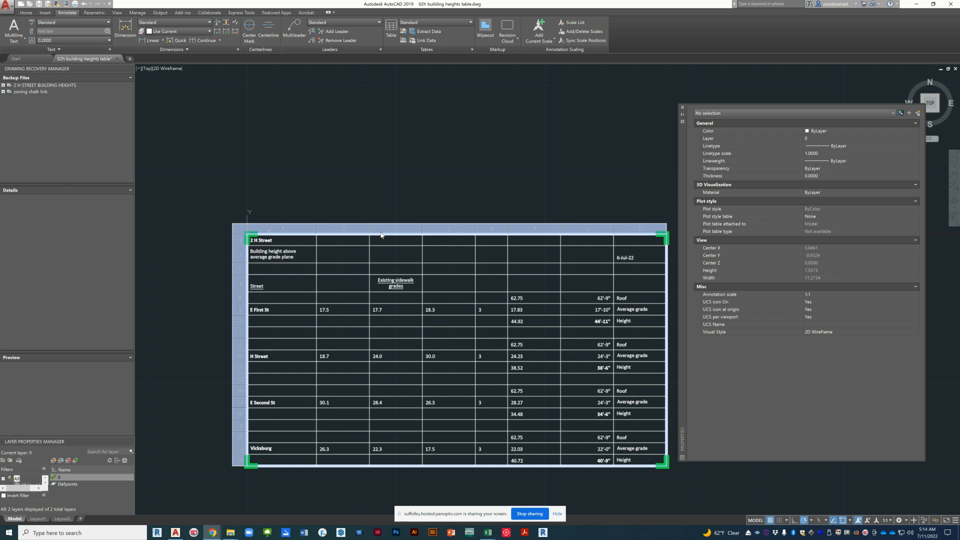
Step: Examine the linked building heights table by selecting cells B3, A2 and H7 and reading their properties
key("Escape")
left_click(315, 239)
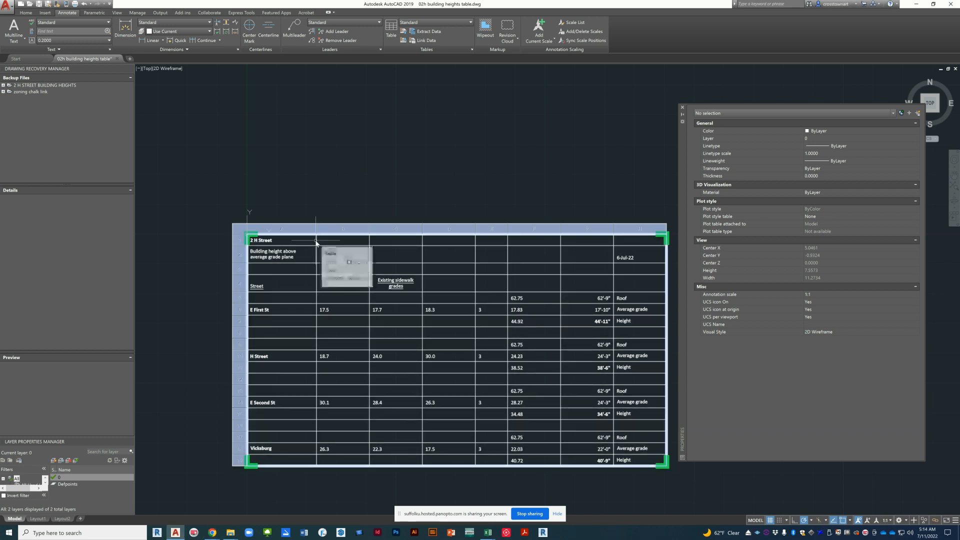
key("Escape")
left_click(324, 267)
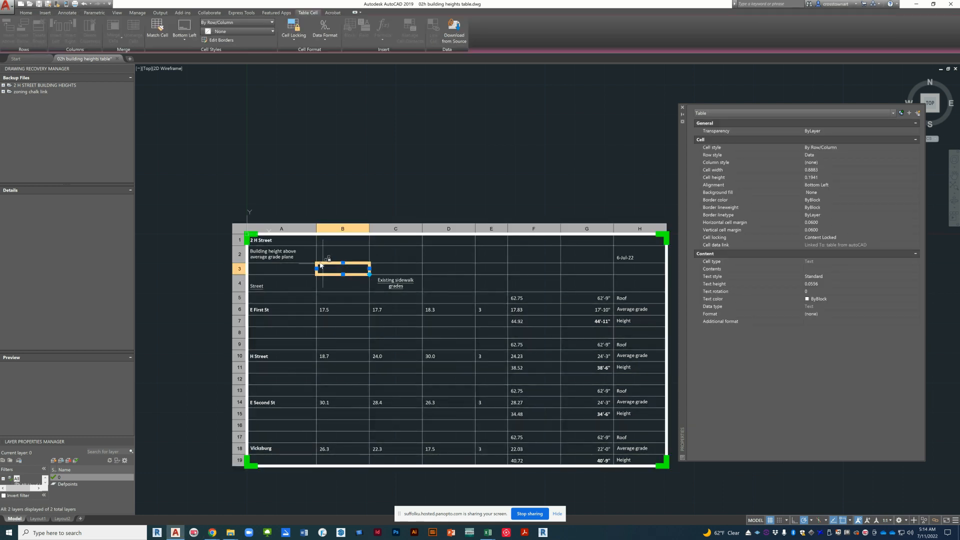
left_click(302, 259)
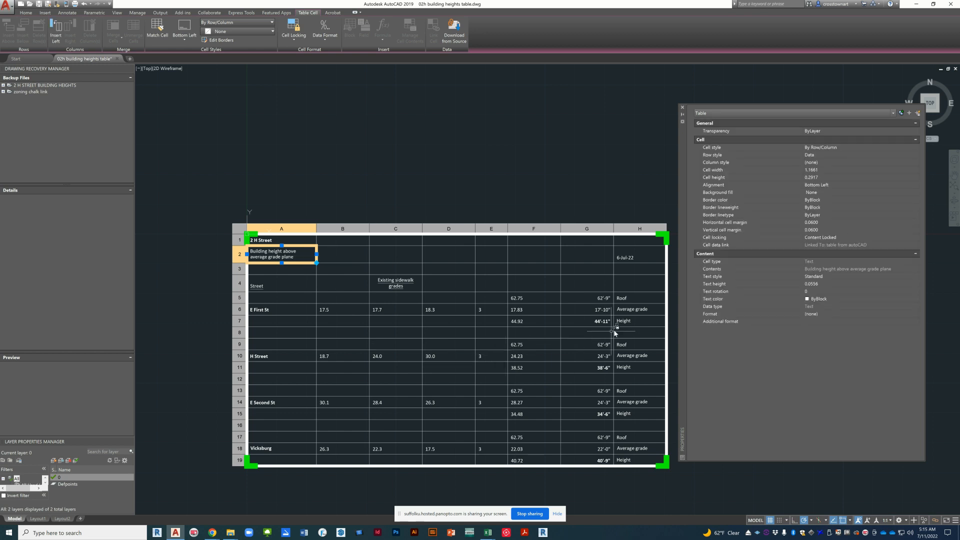
left_click(633, 322)
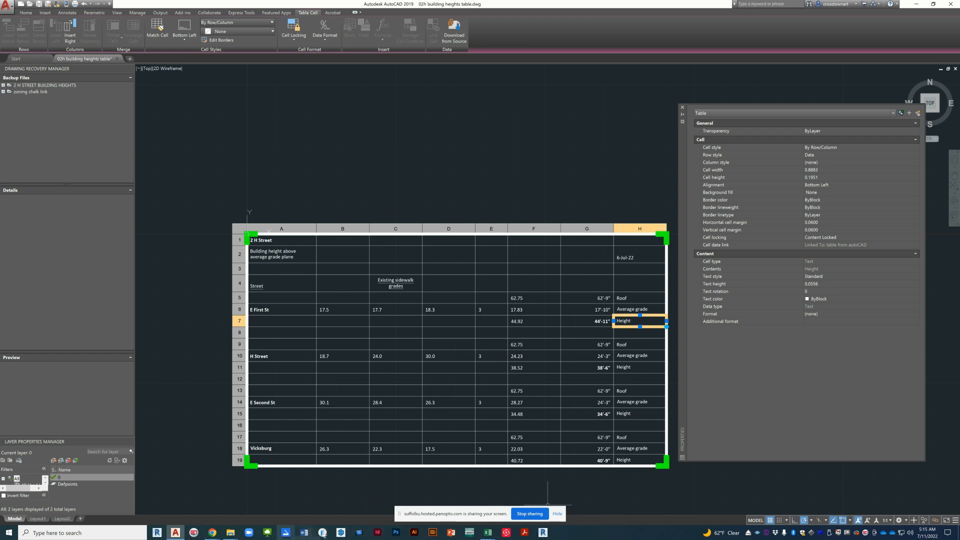
Step: Switch to the 02H Building Heights - Copy-table workbook in Excel and check the name of range A1:H19, then return to AutoCAD
mouse_move(488, 532)
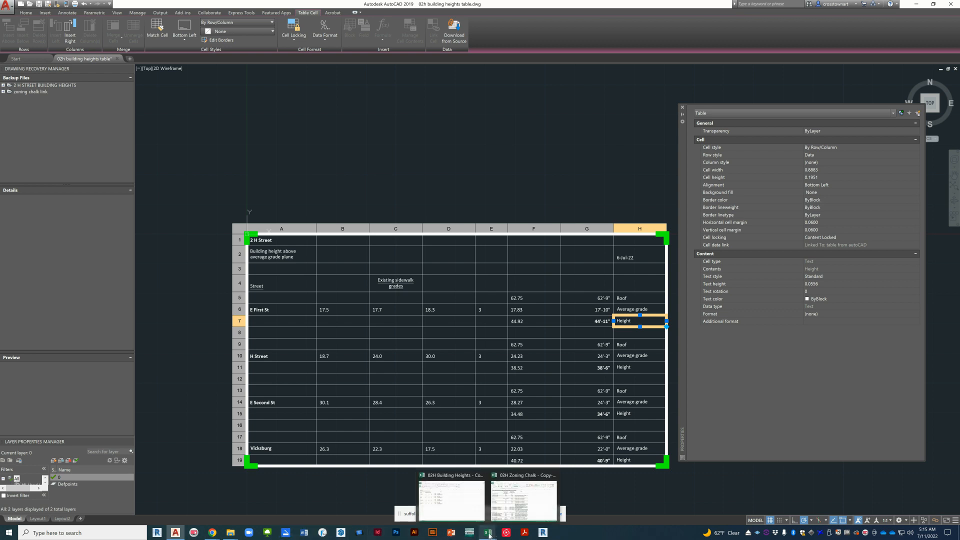
mouse_move(465, 508)
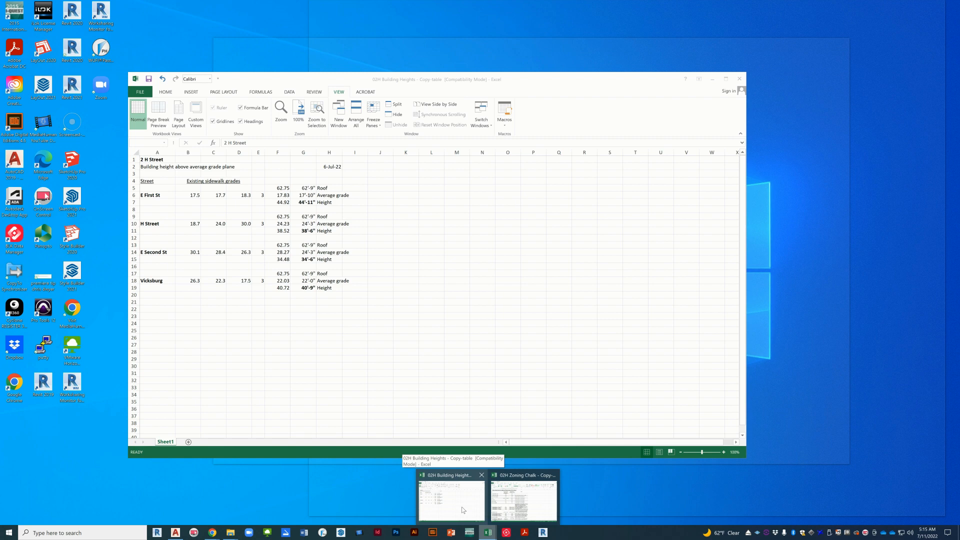
left_click(464, 510)
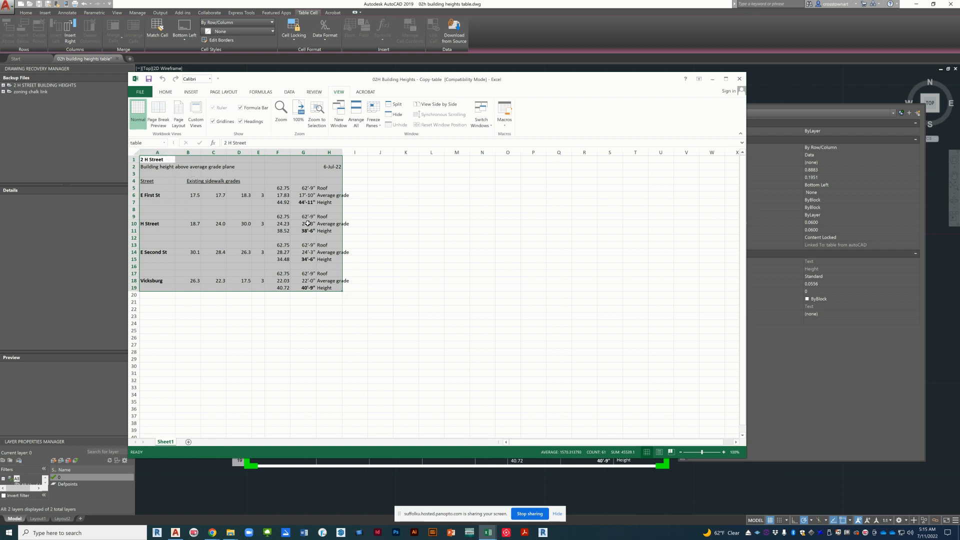
left_click(371, 237)
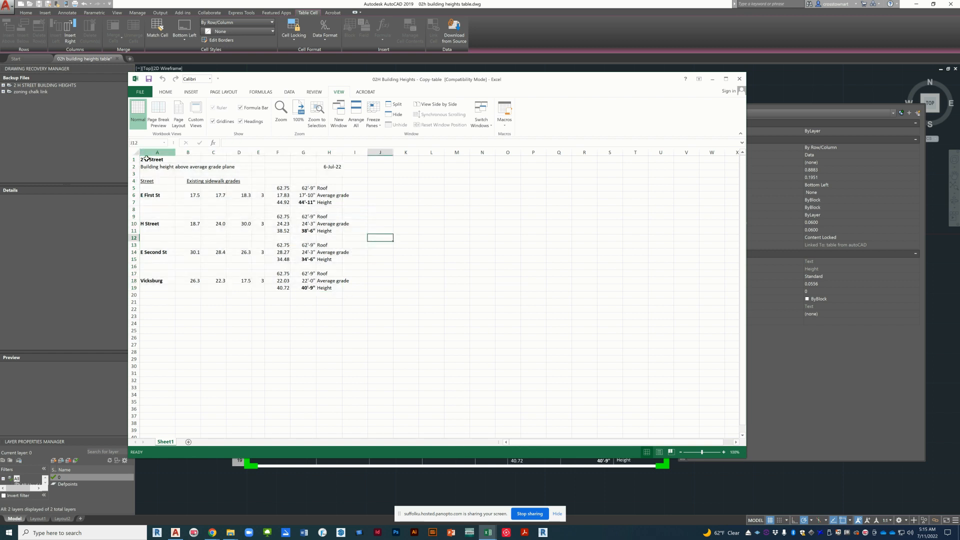
left_click_drag(153, 161, 335, 289)
left_click(157, 143)
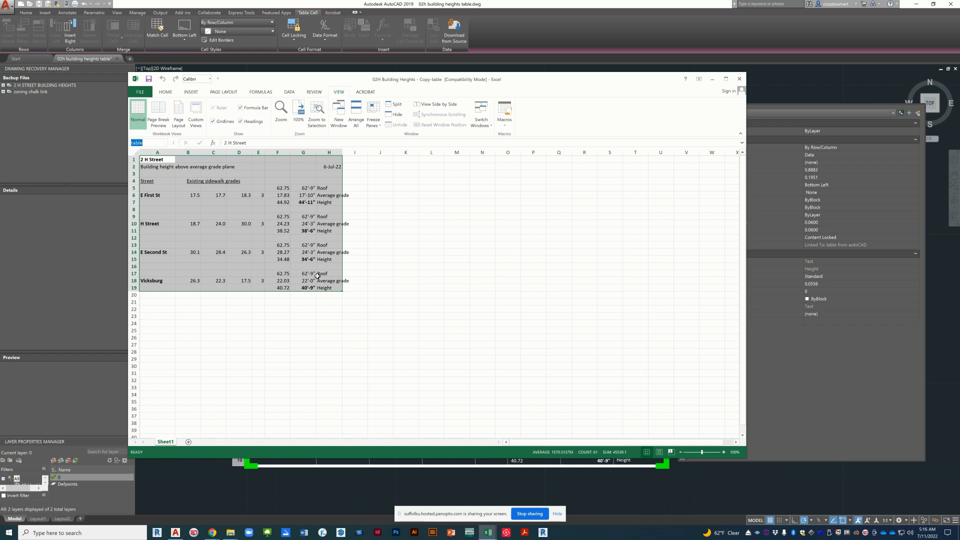
left_click(368, 479)
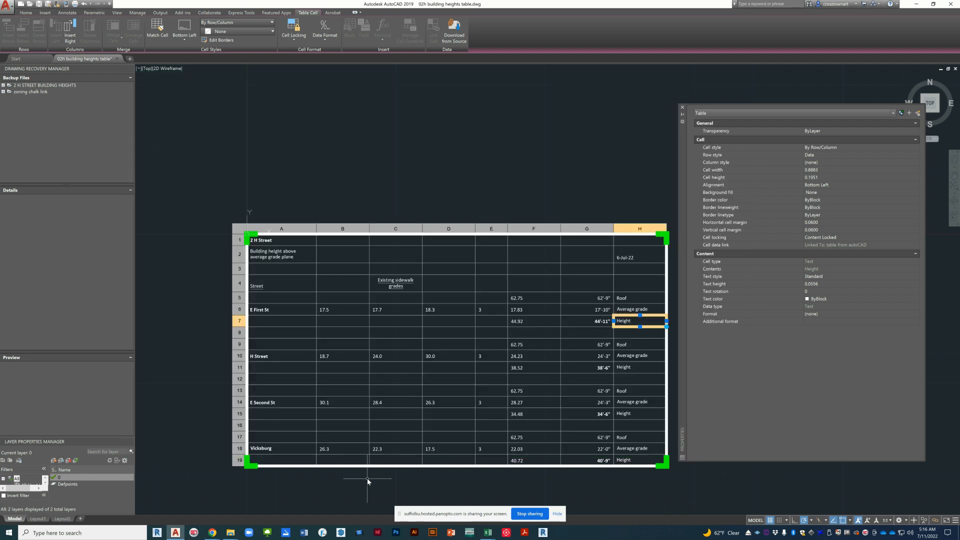
Step: Create a new drawing from the acad template
scroll(545, 392, "up", 2)
scroll(545, 392, "down", 2)
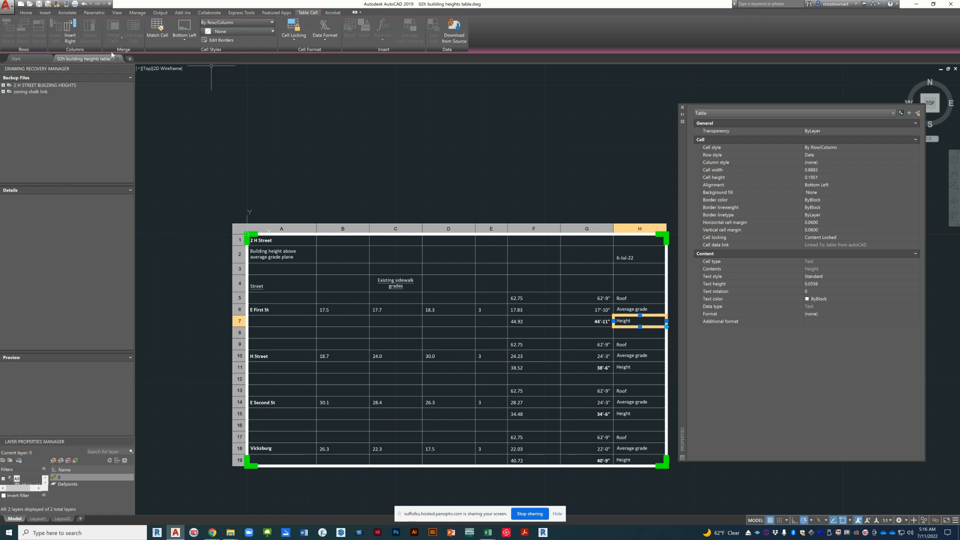
left_click(3, 10)
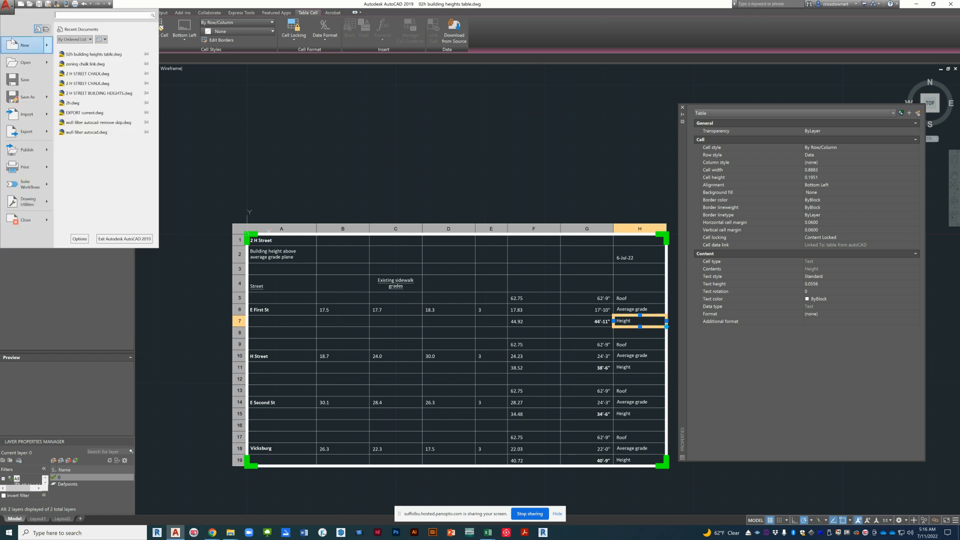
mouse_move(13, 58)
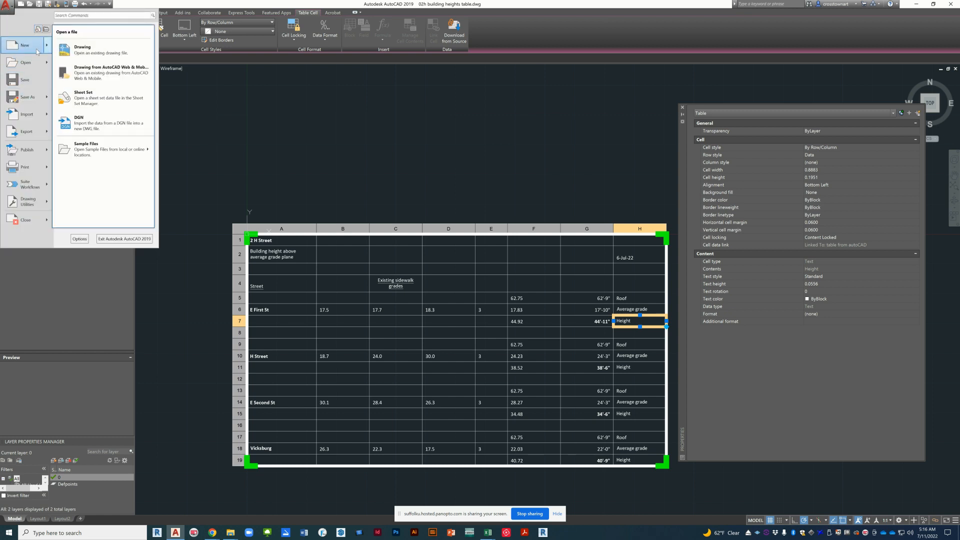
left_click(26, 47)
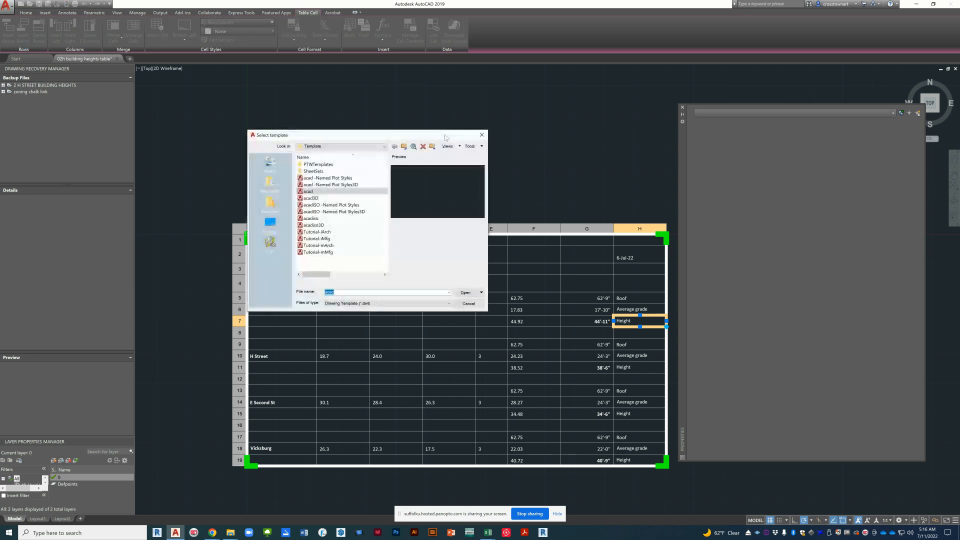
left_click(330, 195)
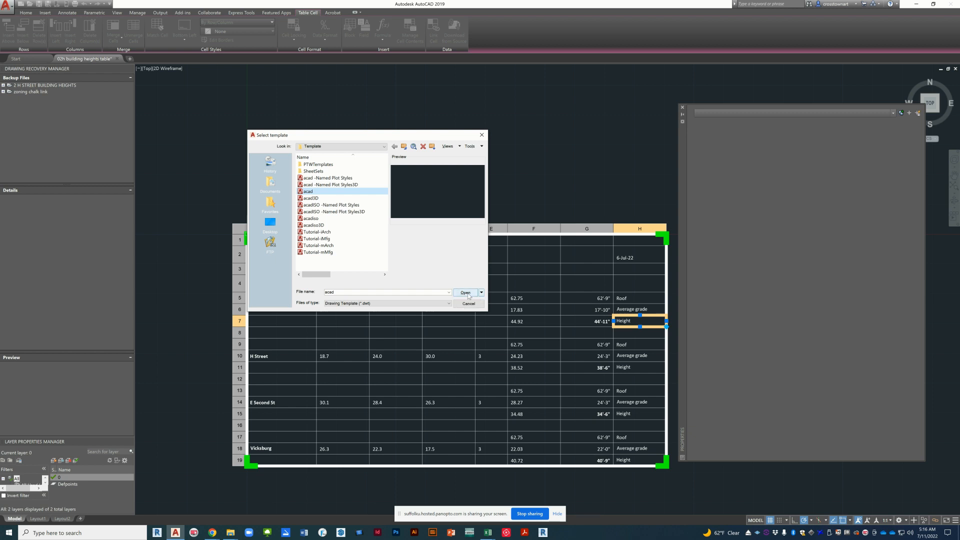
left_click(469, 294)
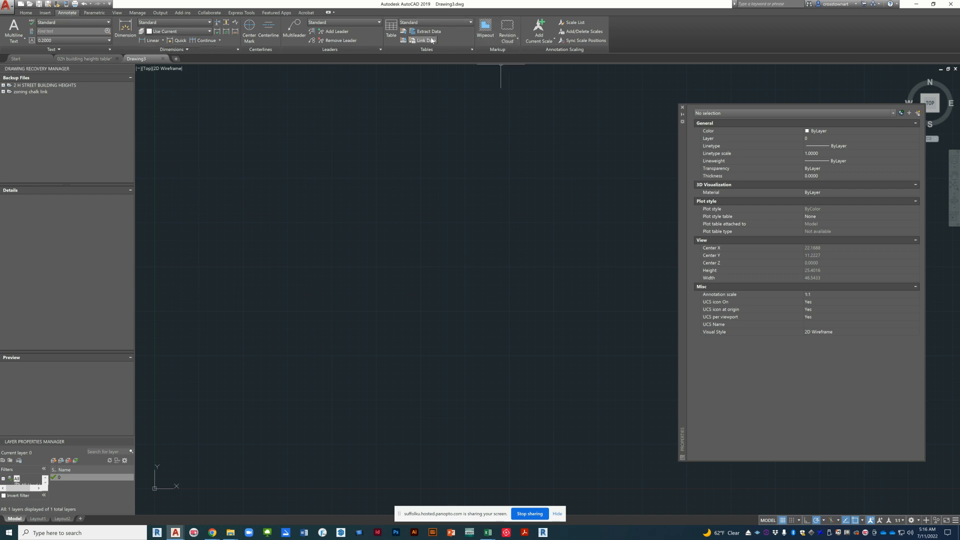
Step: Begin inserting a table that takes its content from a data link
left_click(390, 31)
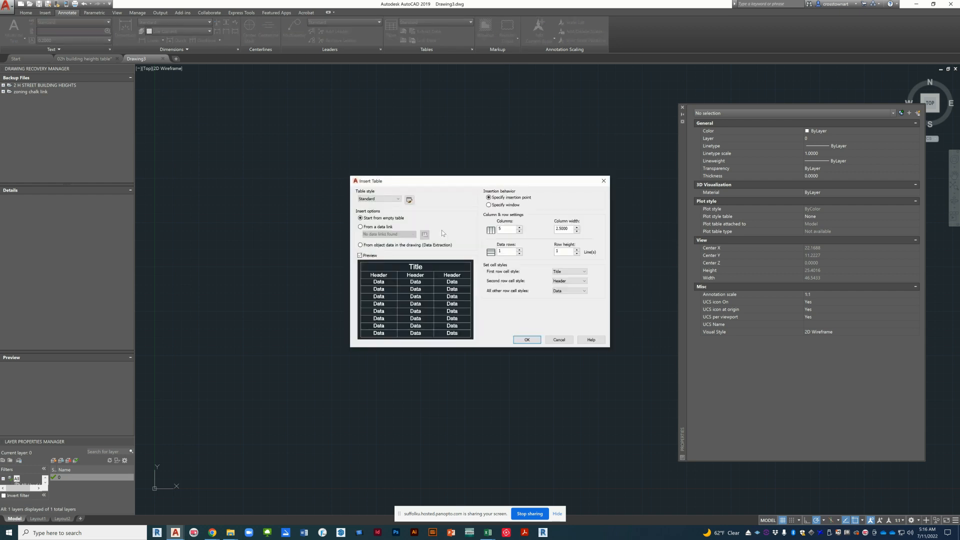
left_click(383, 227)
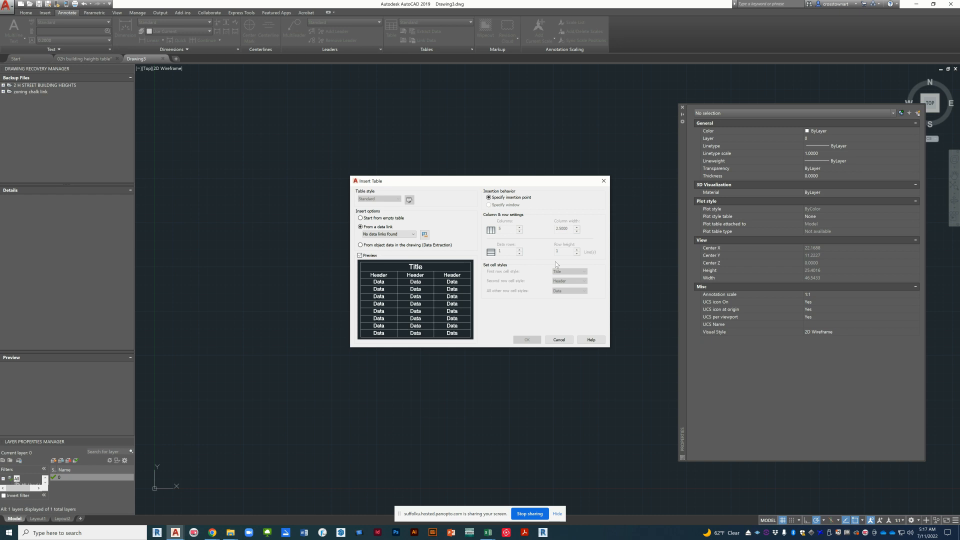
Step: Switch to the 02H Zoning Chalk - Copy-table workbook in Excel and review its zoning table and file information
mouse_move(482, 534)
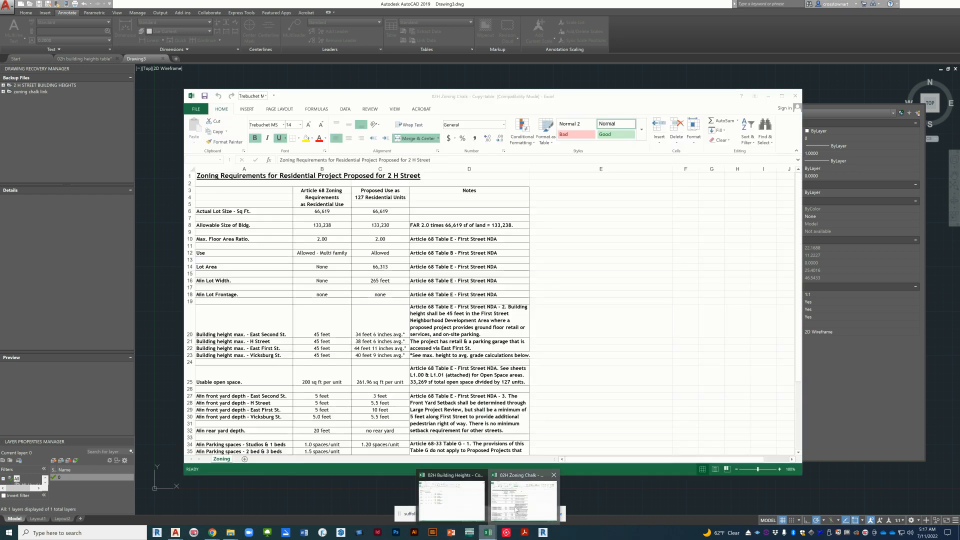
left_click(518, 510)
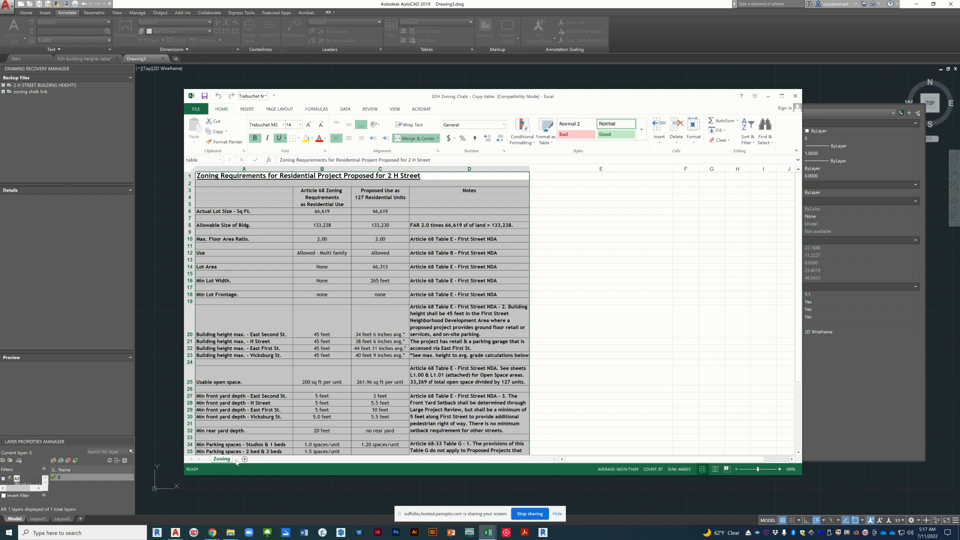
left_click(194, 109)
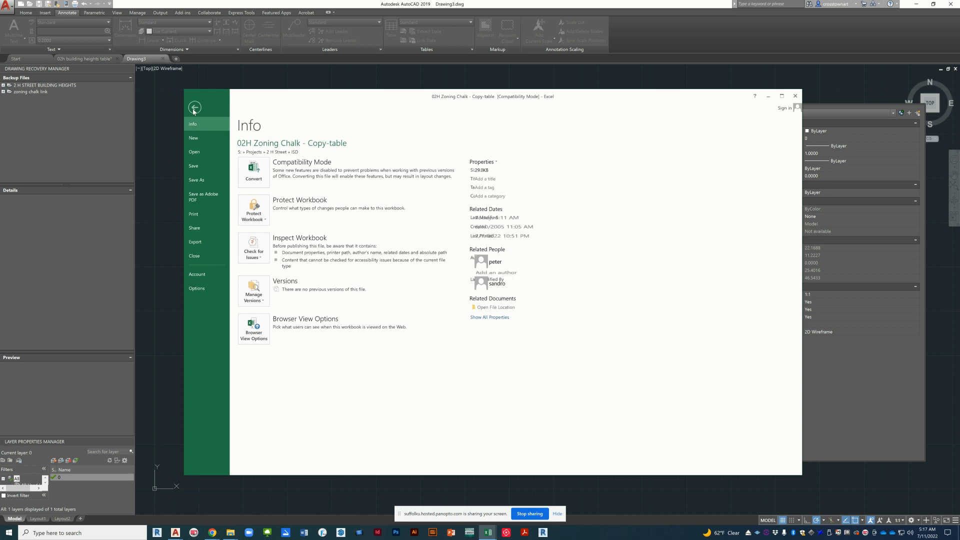
left_click(193, 109)
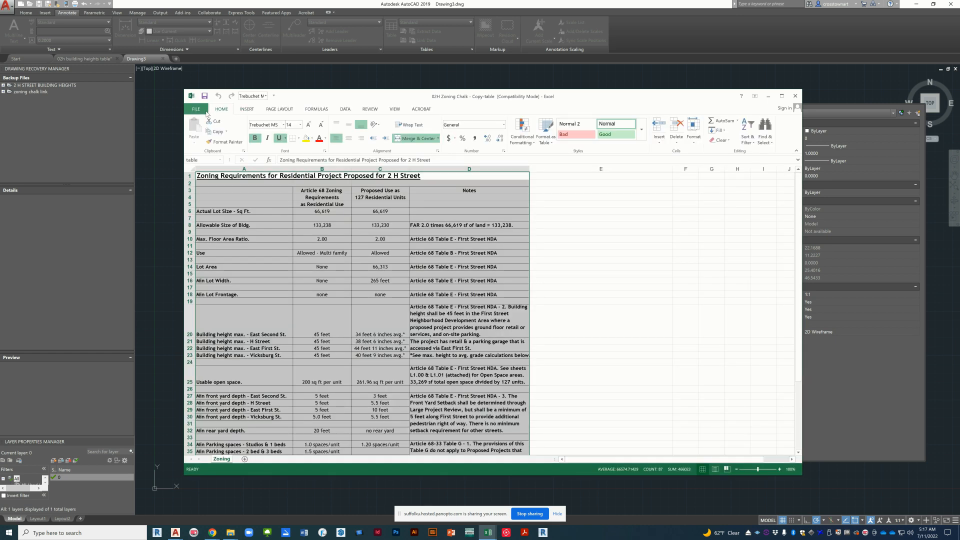
Step: Open the 02H Zoning Chalk - Copy workbook, compare its Heights and Zoning sheets, close it and return to AutoCAD
left_click(196, 109)
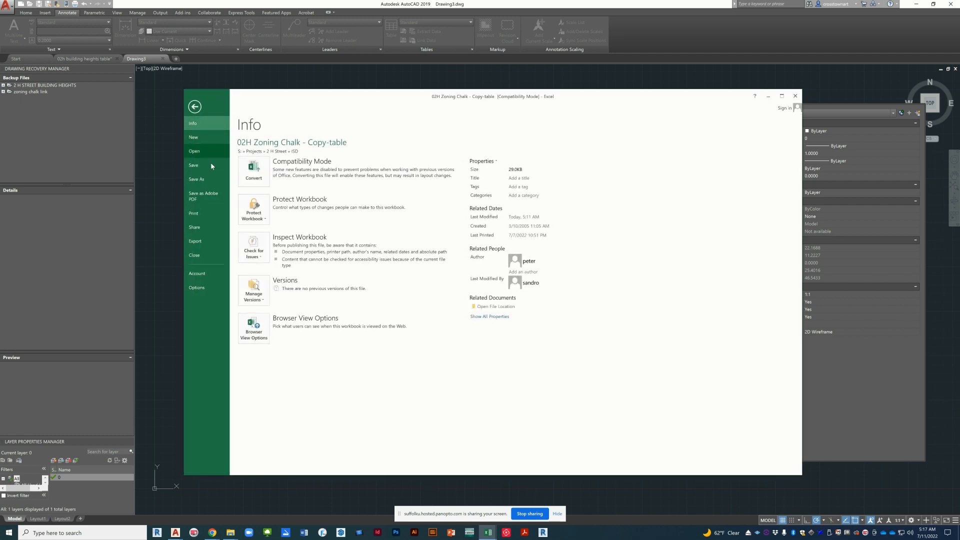
left_click(211, 150)
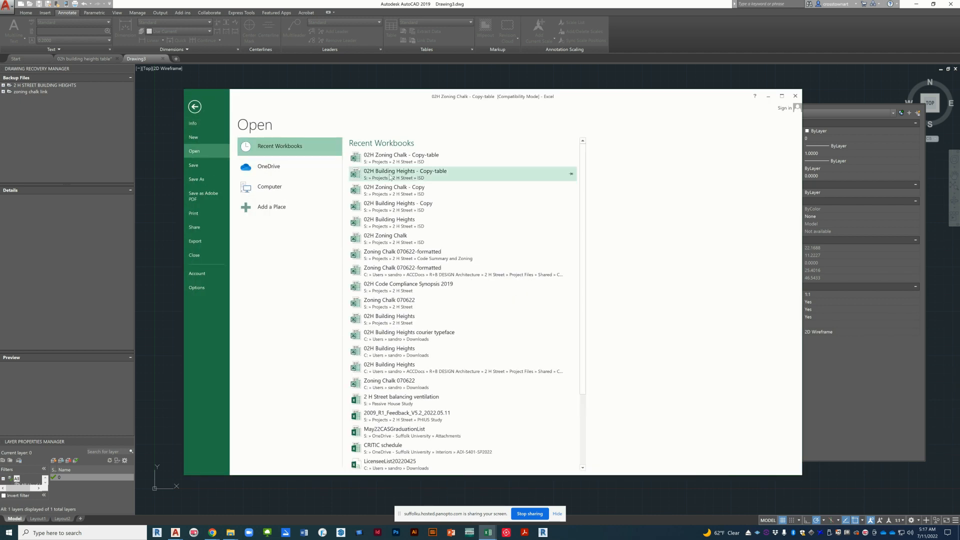
left_click(417, 189)
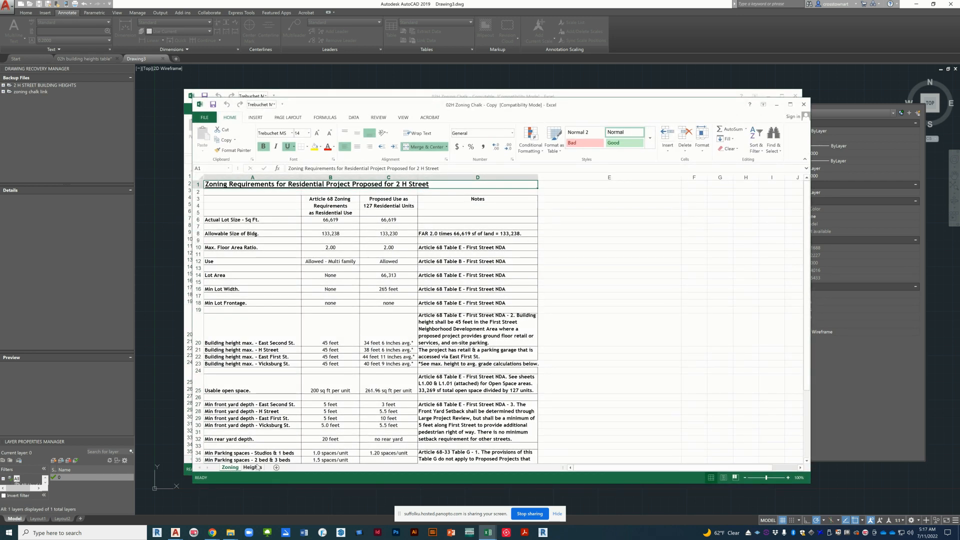
left_click(256, 468)
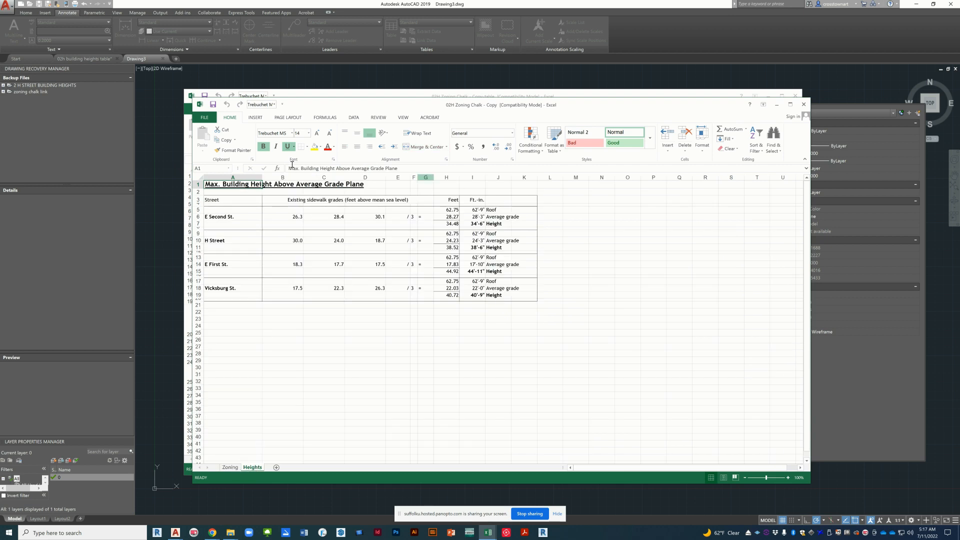
left_click(231, 468)
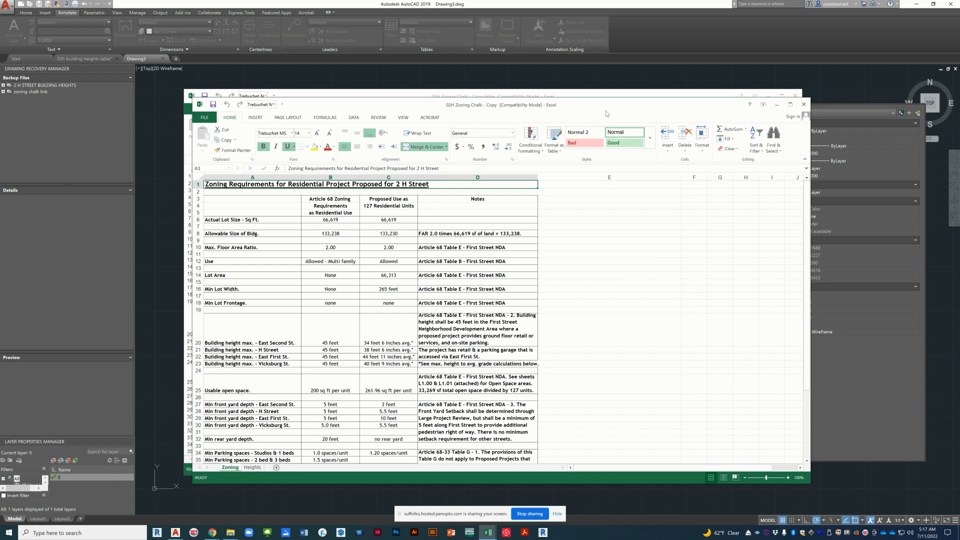
left_click(803, 104)
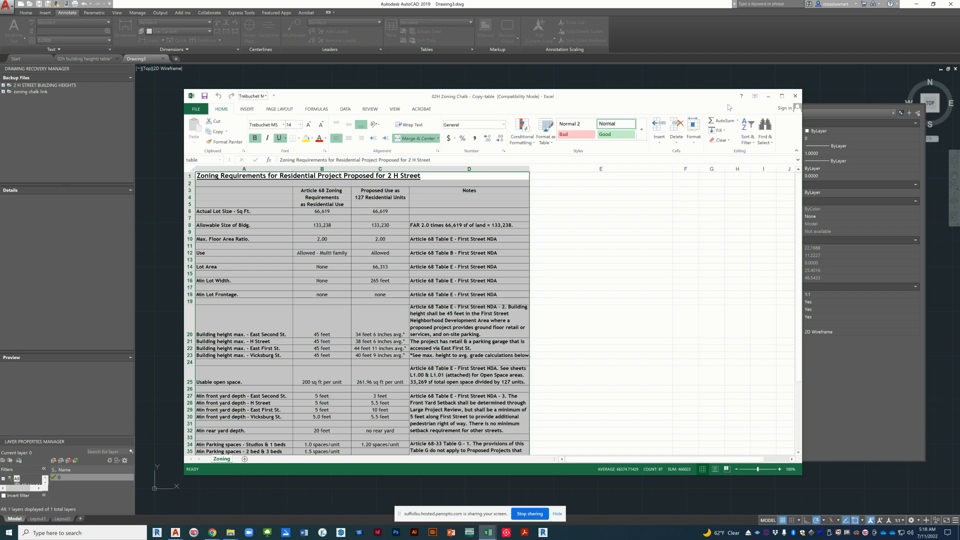
left_click(768, 96)
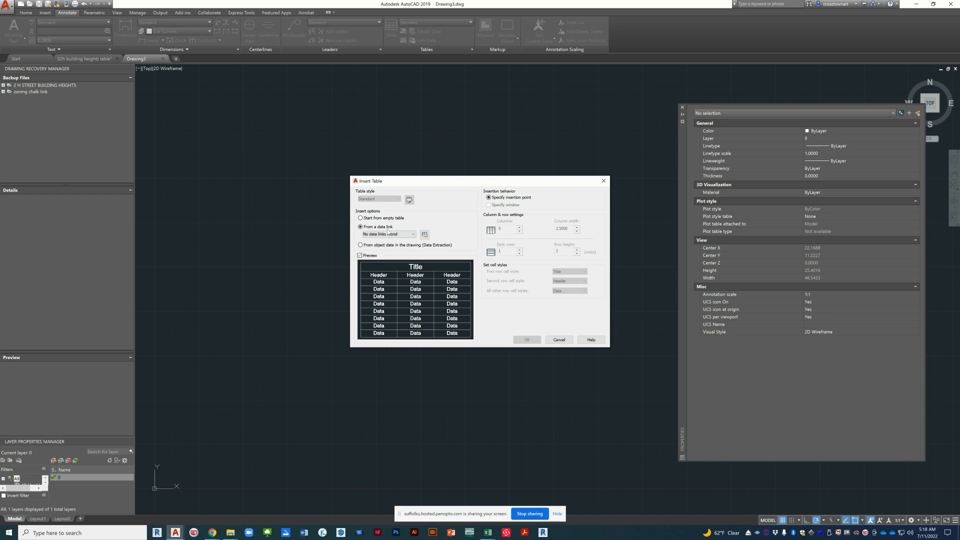
Step: Set up a new Excel data link named "excel link to zoning" with 02H Zoning Chalk - Copy-table as its source file
left_click(425, 234)
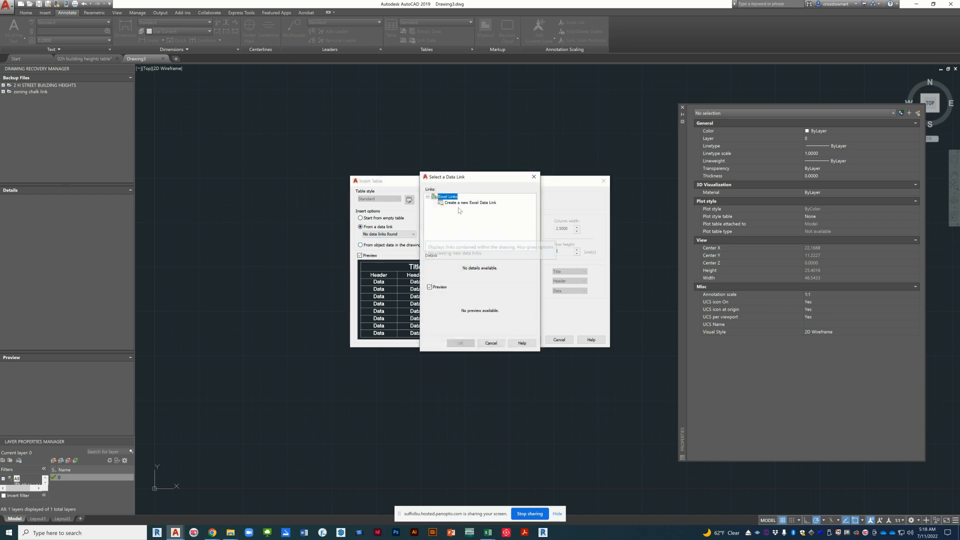
left_click(475, 203)
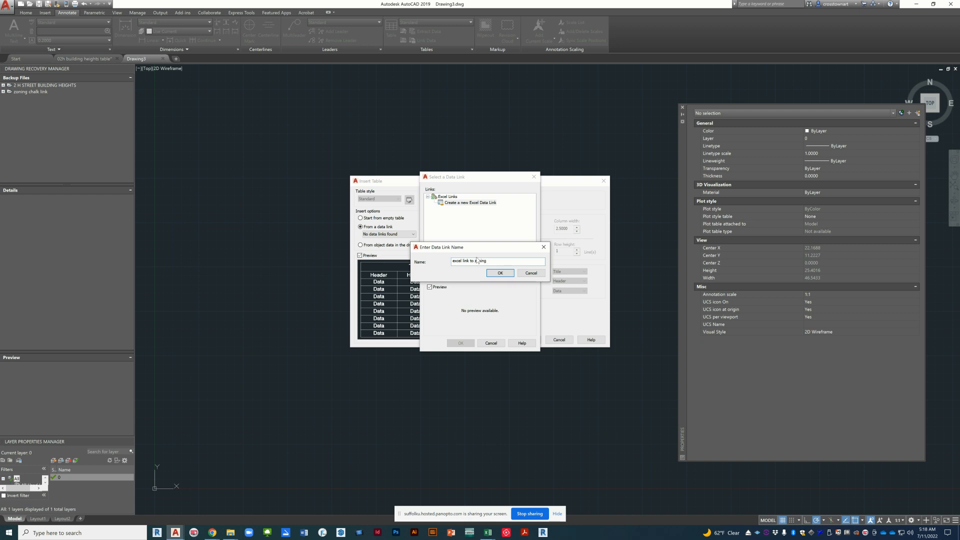
left_click(500, 273)
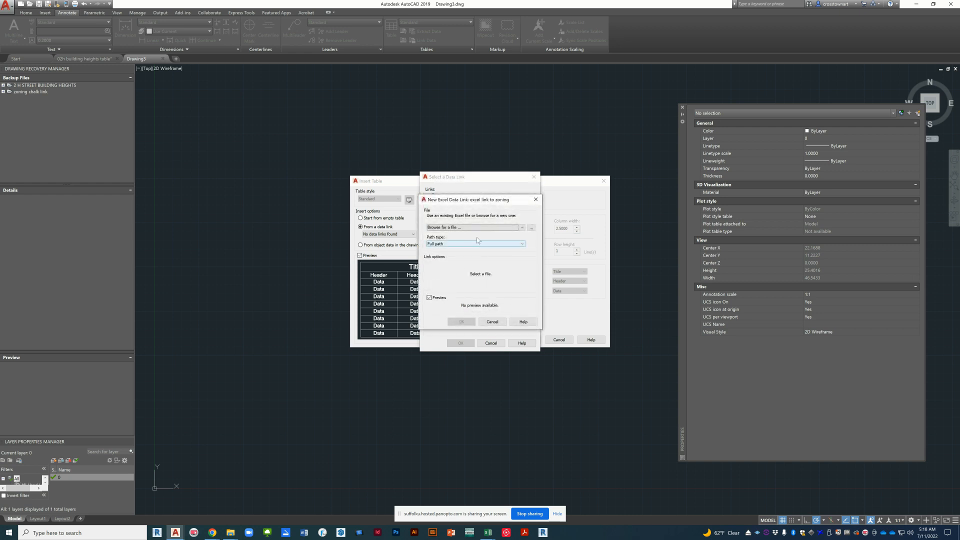
left_click(532, 228)
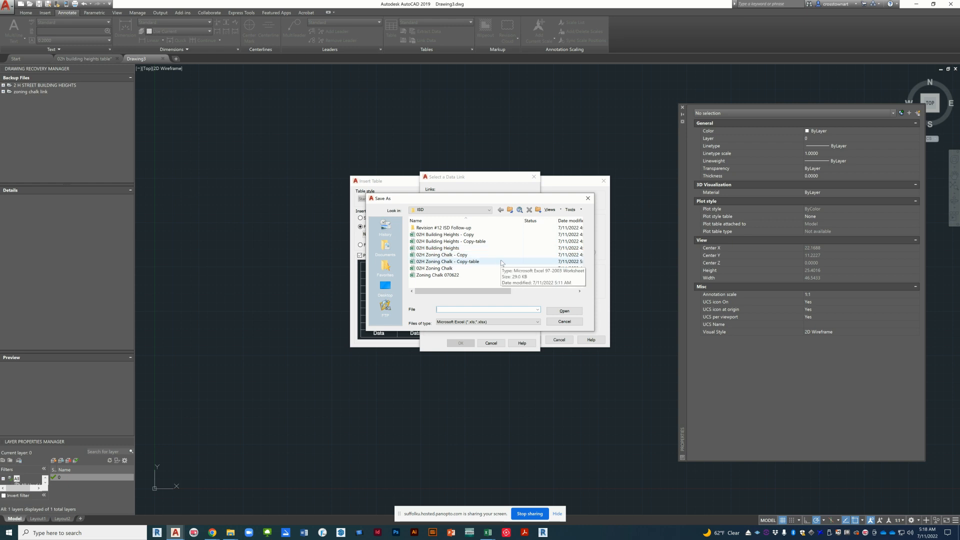
left_click(473, 264)
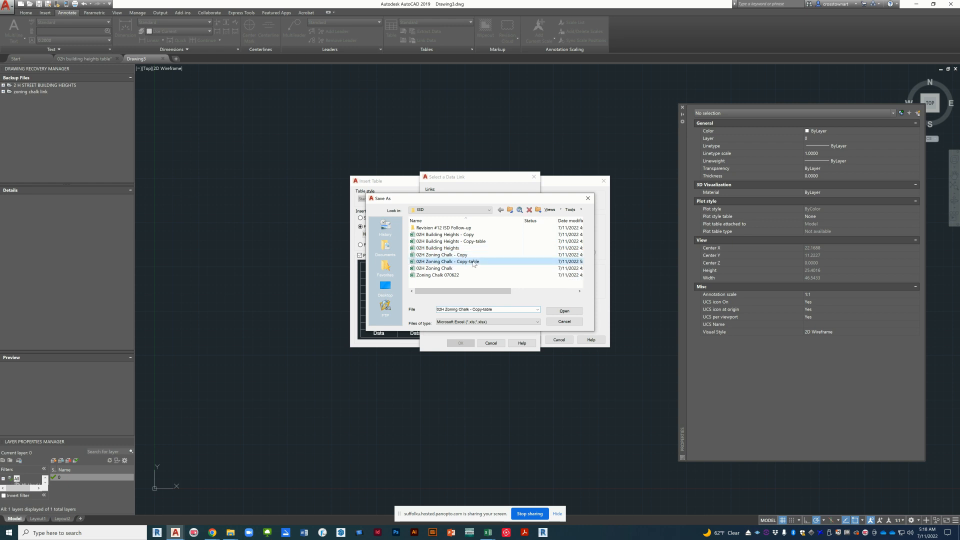
left_click(563, 312)
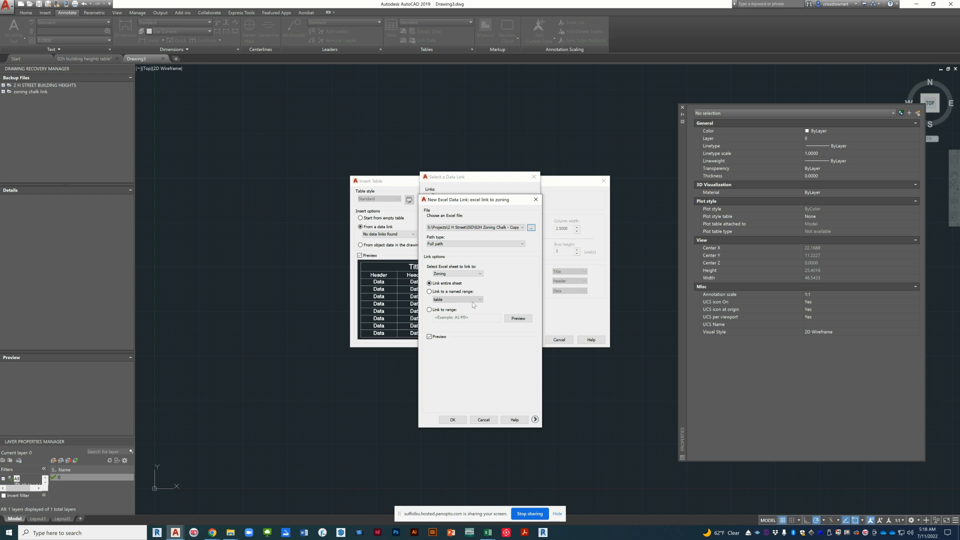
Step: Link the data link to the workbook's named range "table" and use excel link to zoning as the new table's source
left_click(430, 292)
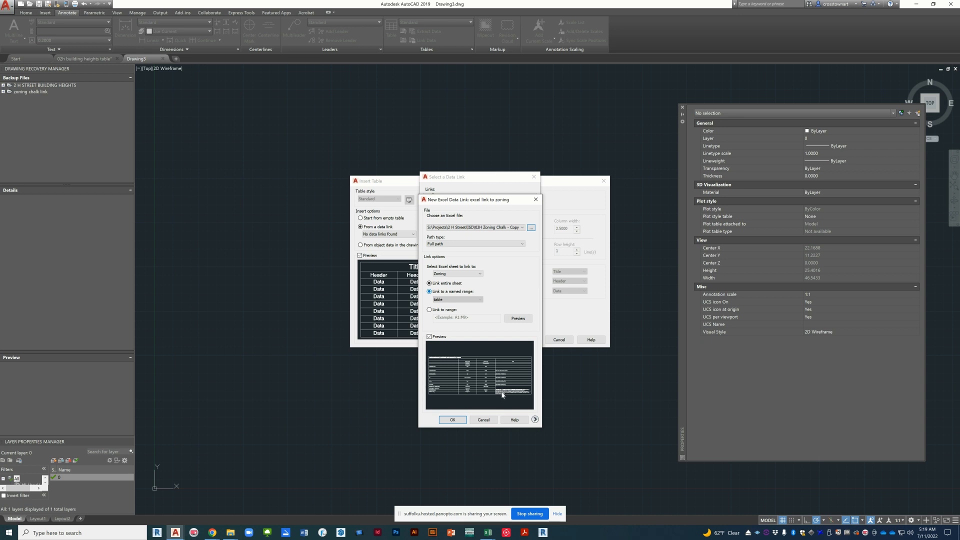
left_click(452, 420)
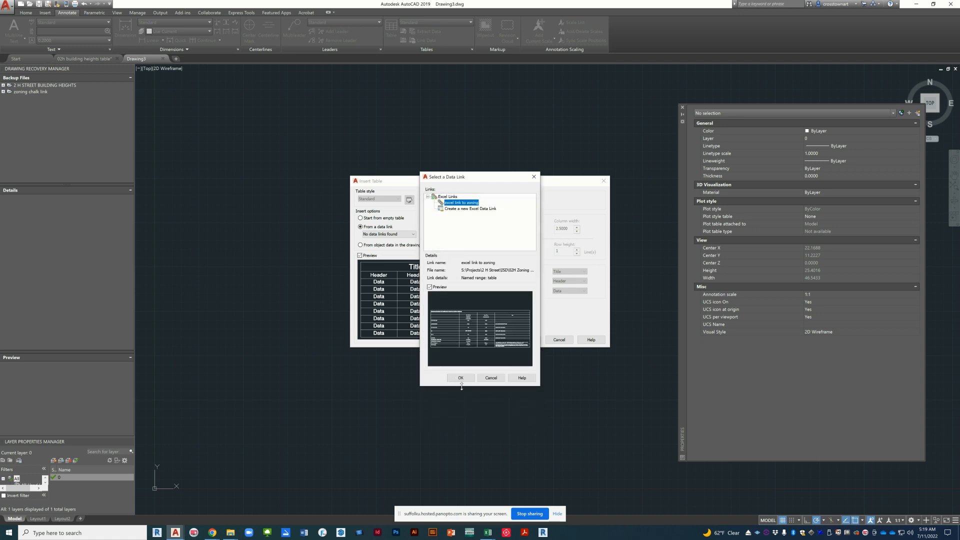
left_click(460, 378)
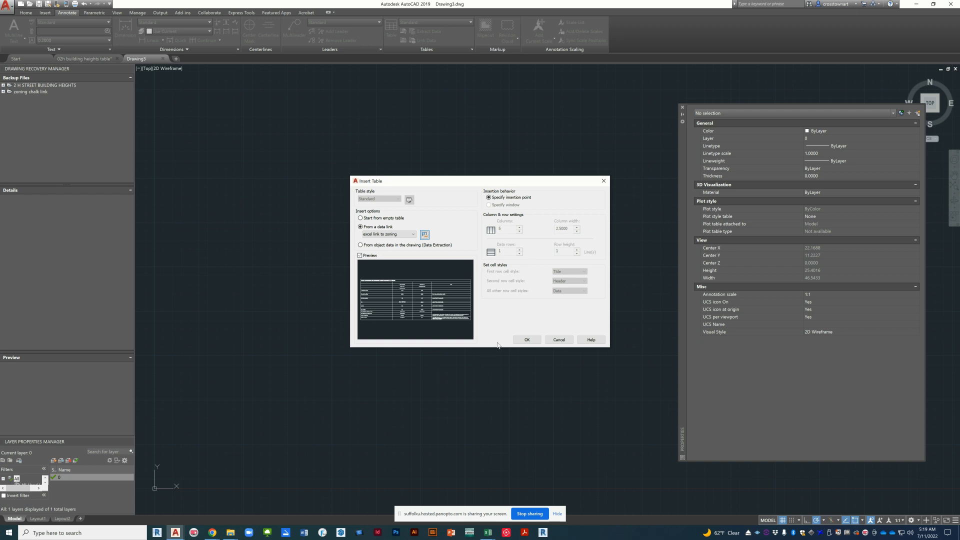
Step: Insert the data-linked zoning table with its insertion point at 0,0
left_click(528, 340)
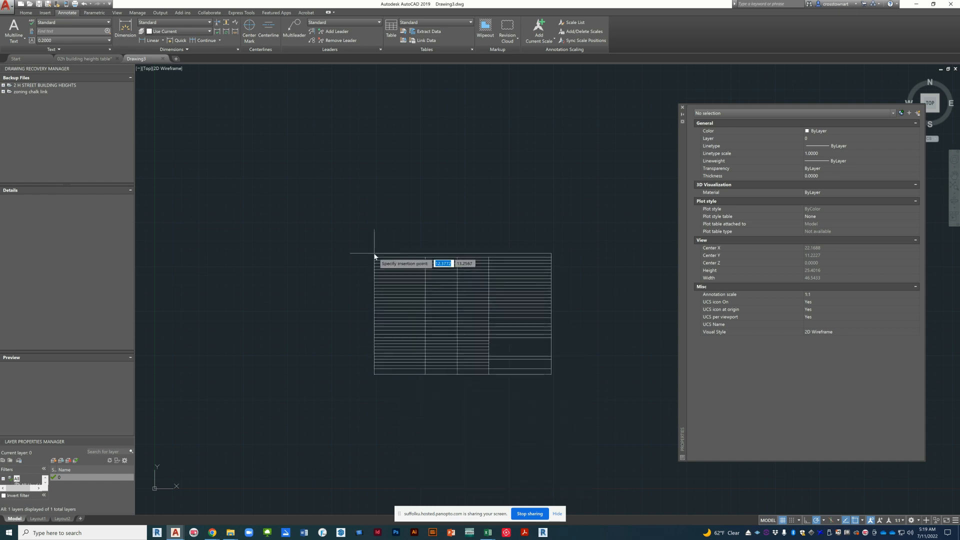
type("0")
key("Tab")
type("0")
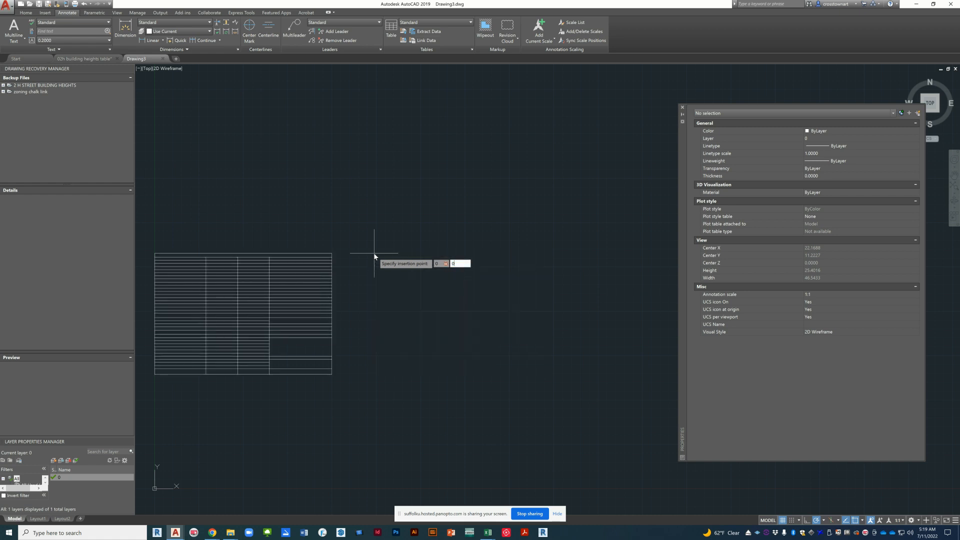
key("Return")
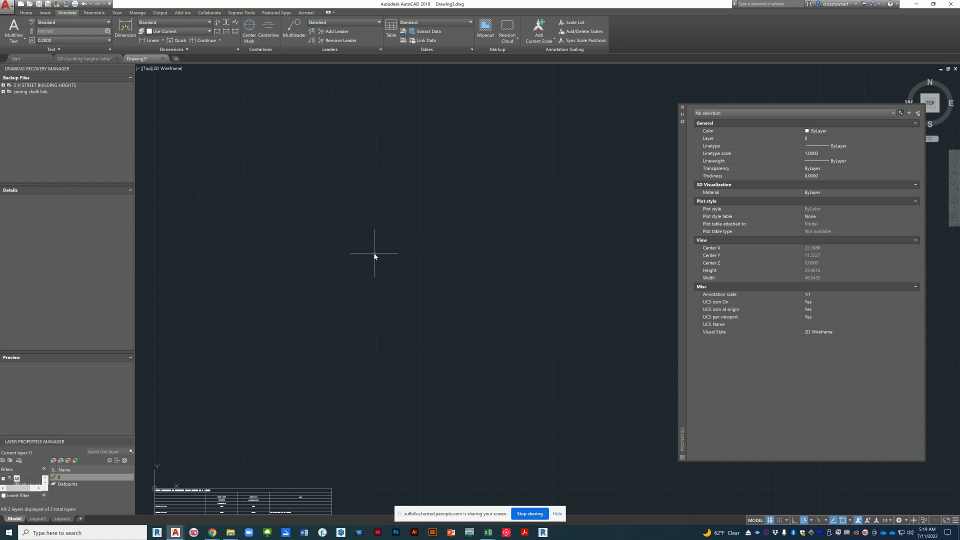
Step: Examine the inserted zoning table as a whole and in detail, checking its text, rows and columns
scroll(378, 223, "down", 4)
scroll(262, 356, "up", 2)
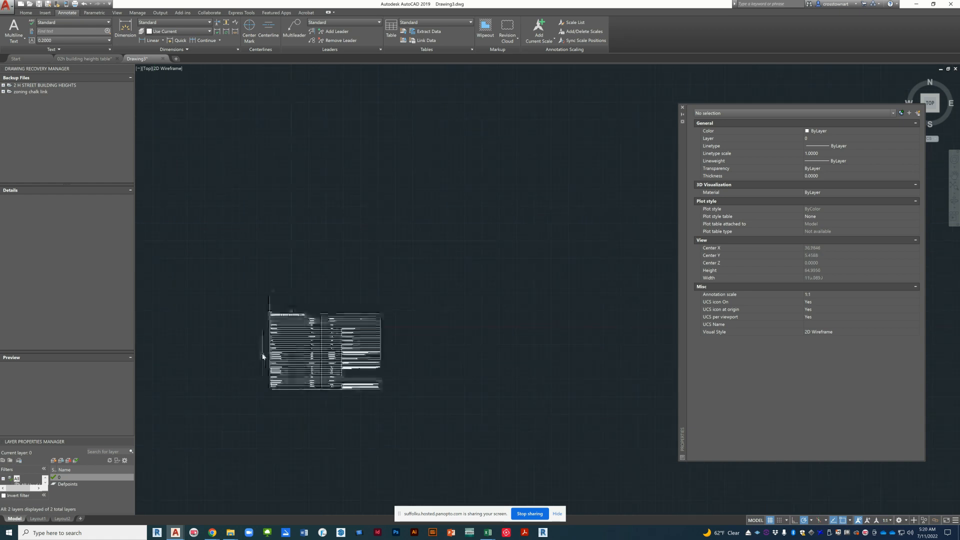
scroll(260, 350, "up", 4)
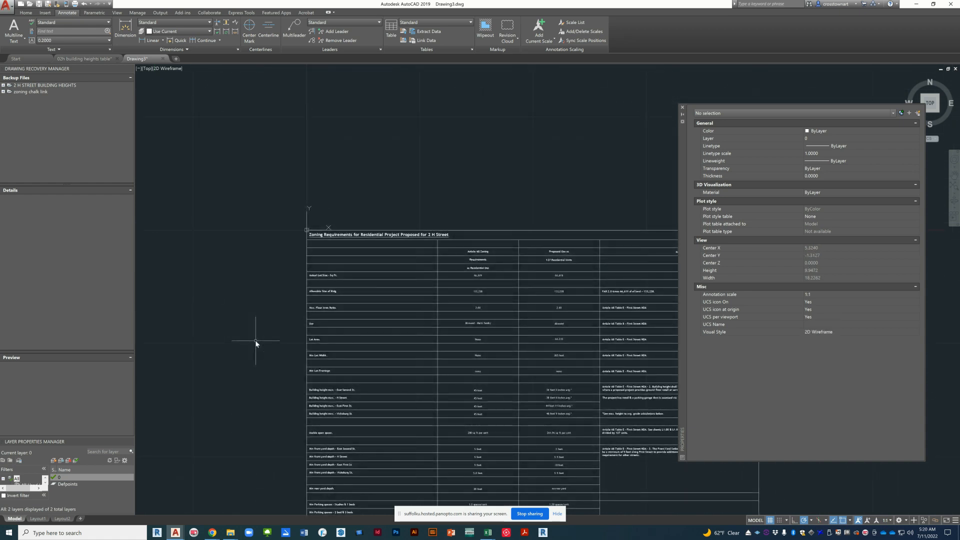
scroll(254, 316, "down", 1)
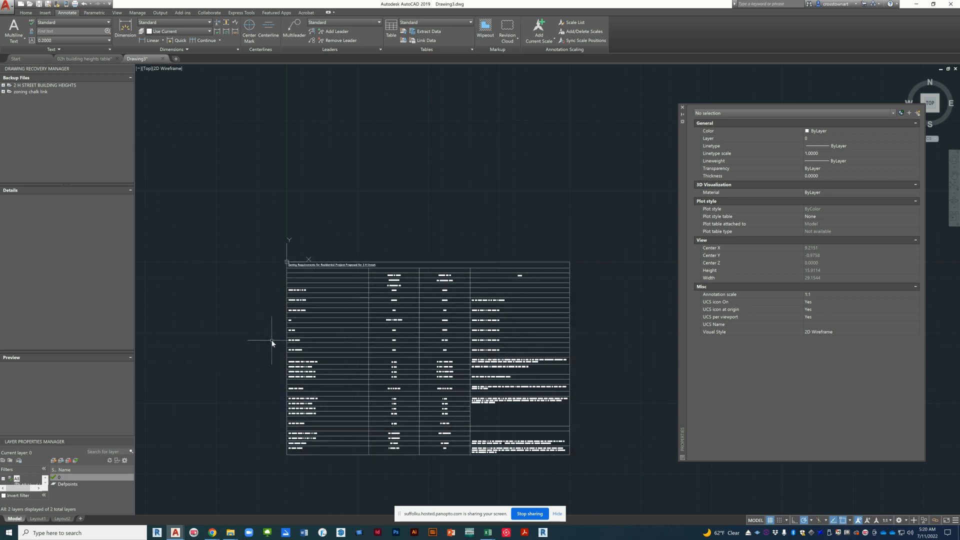
scroll(405, 386, "up", 3)
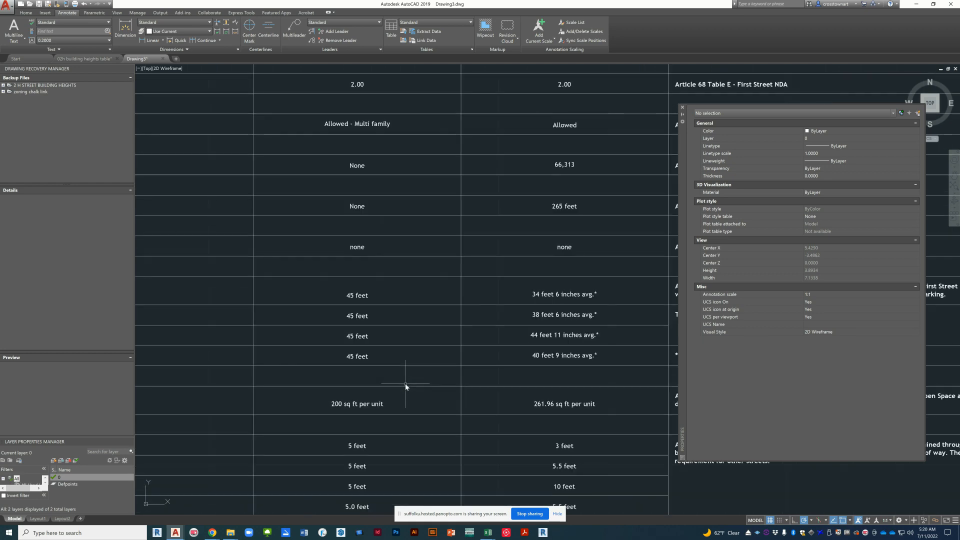
scroll(405, 386, "down", 3)
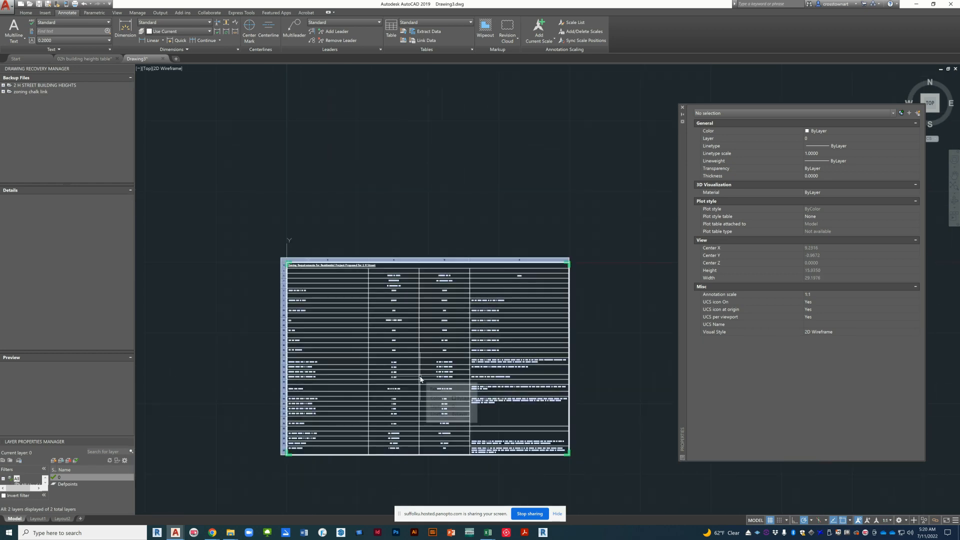
scroll(438, 369, "up", 2)
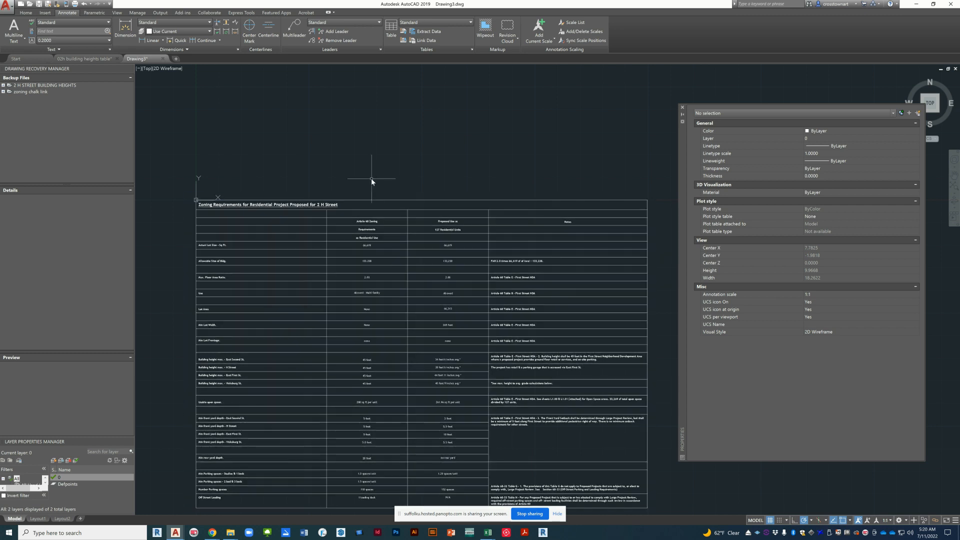
scroll(371, 178, "down", 2)
left_click(381, 239)
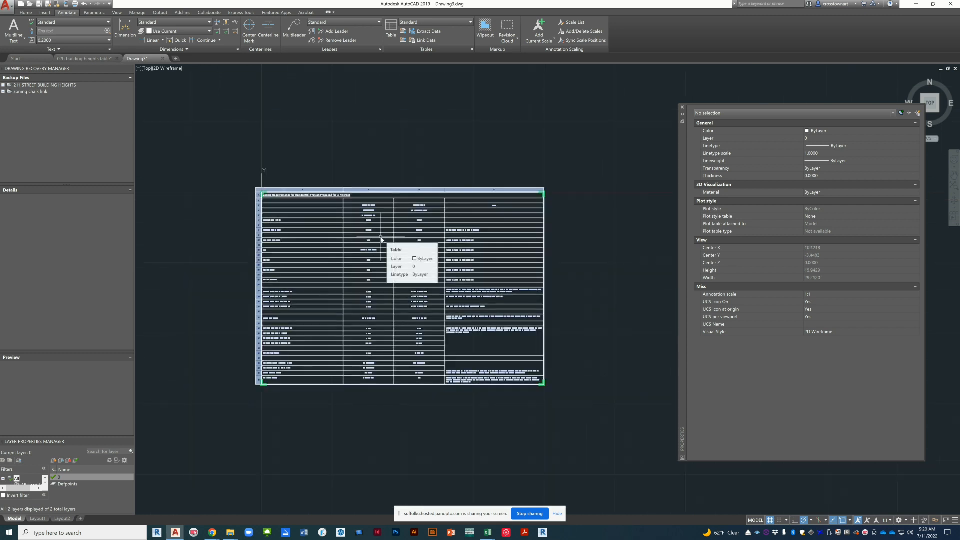
scroll(381, 239, "up", 2)
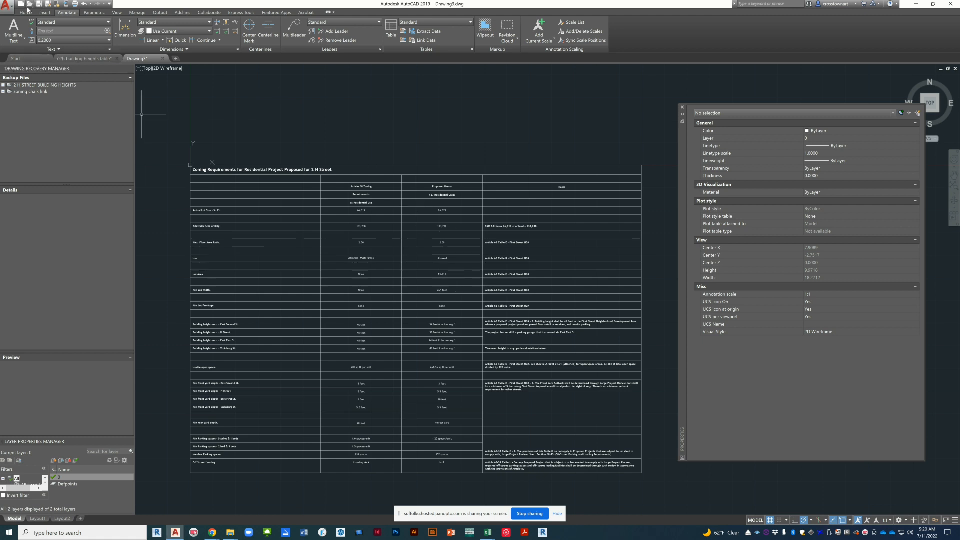
Step: Save the drawing as "02h zoning table" in the ISD folder
left_click(7, 8)
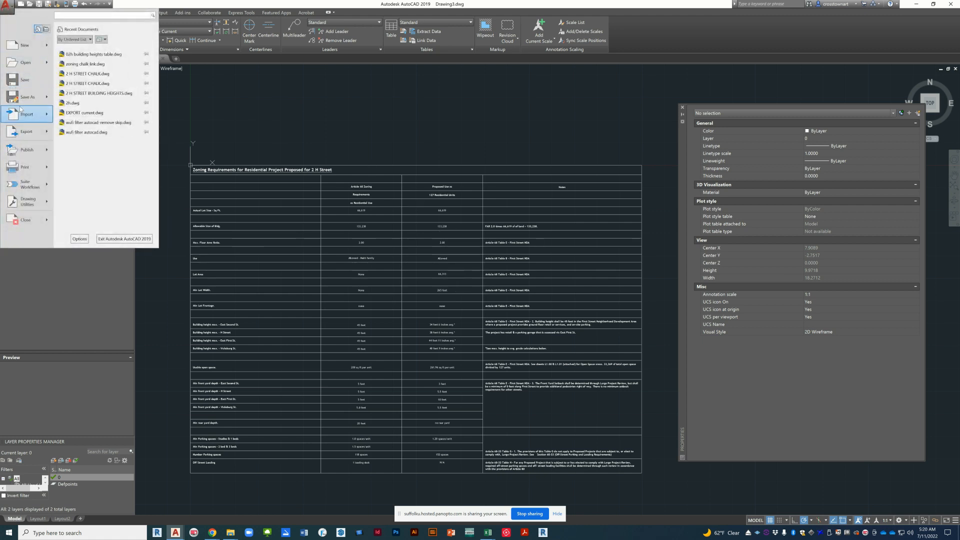
mouse_move(24, 100)
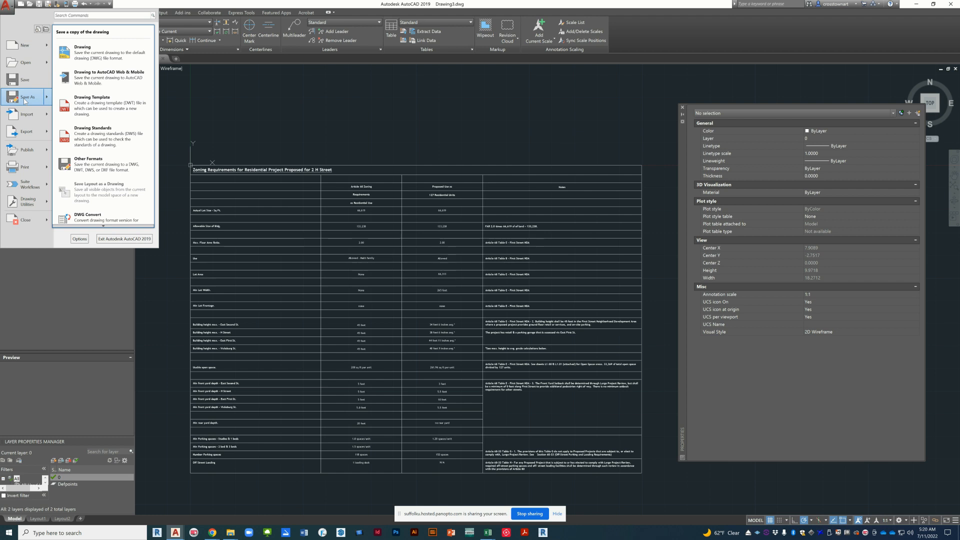
left_click(83, 52)
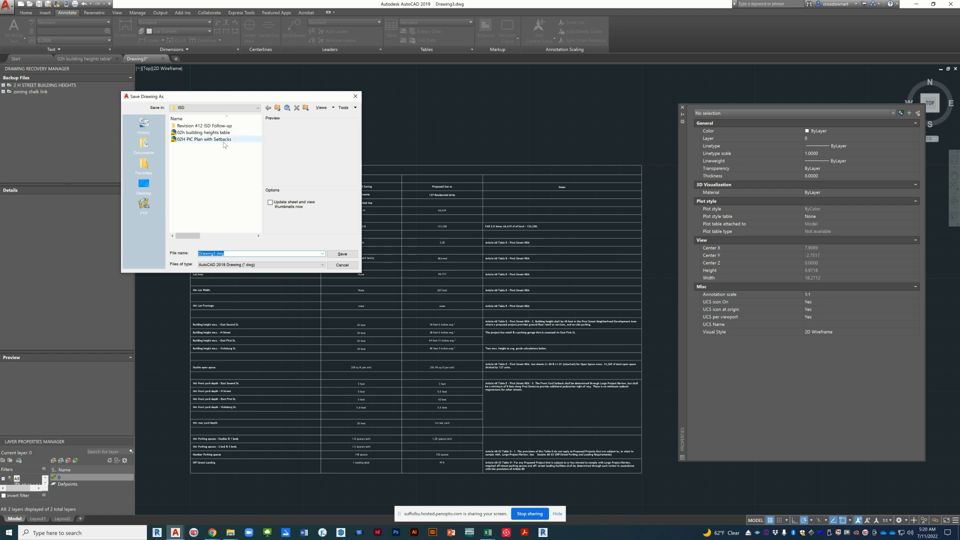
left_click(210, 133)
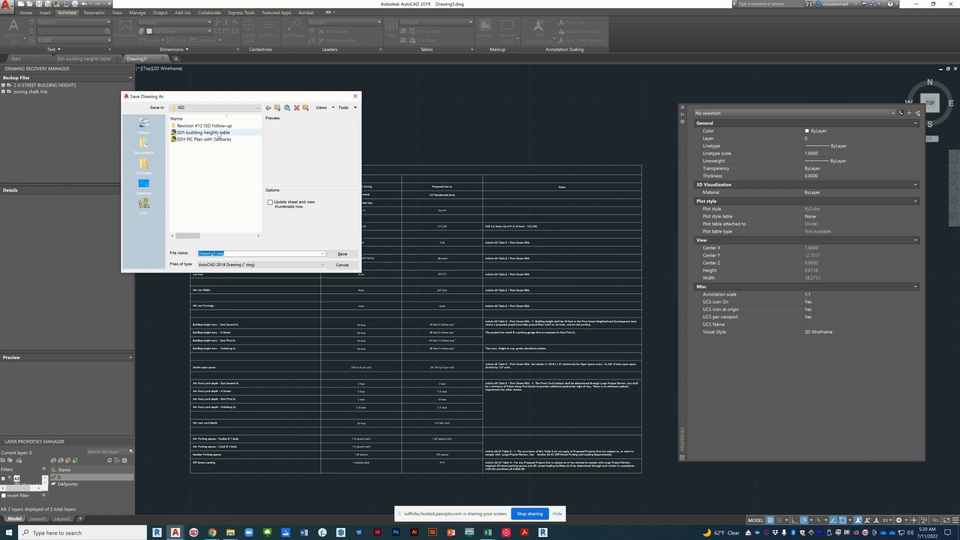
left_click(216, 254)
left_click(211, 254)
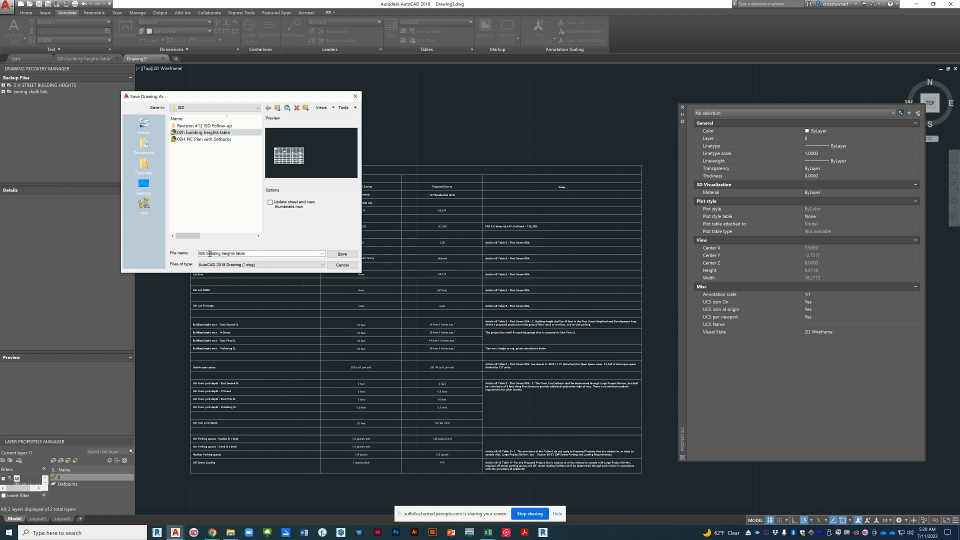
left_click_drag(207, 254, 316, 247)
type("z")
type("ble")
key("Return")
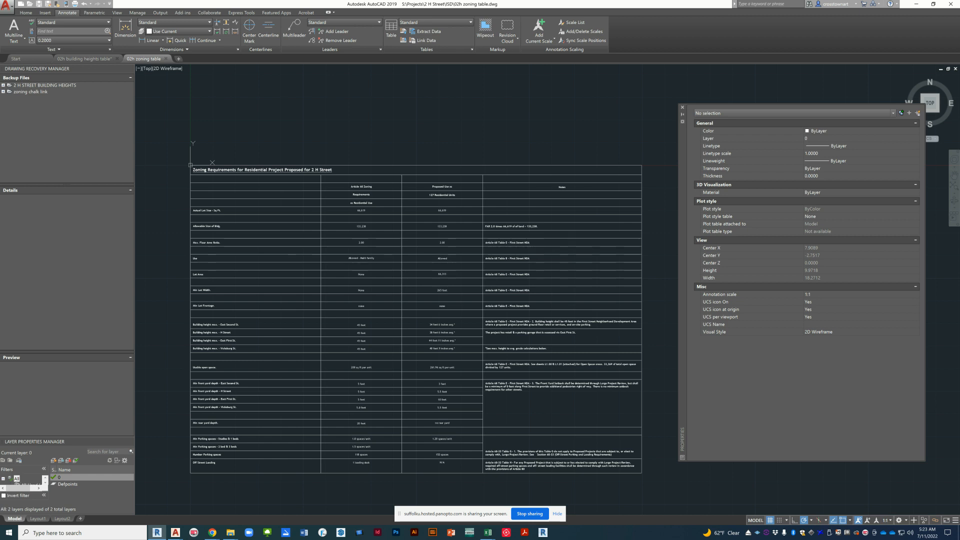
Step: Check the cell properties of the zoning table's title row and switch to the 2 H Street project in Revit
left_click(381, 170)
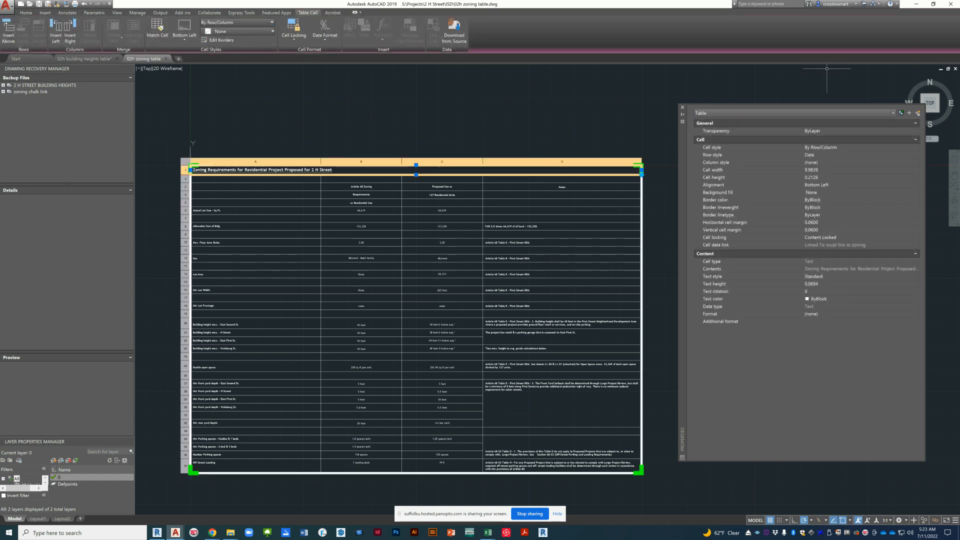
left_click_drag(959, 31, 573, 35)
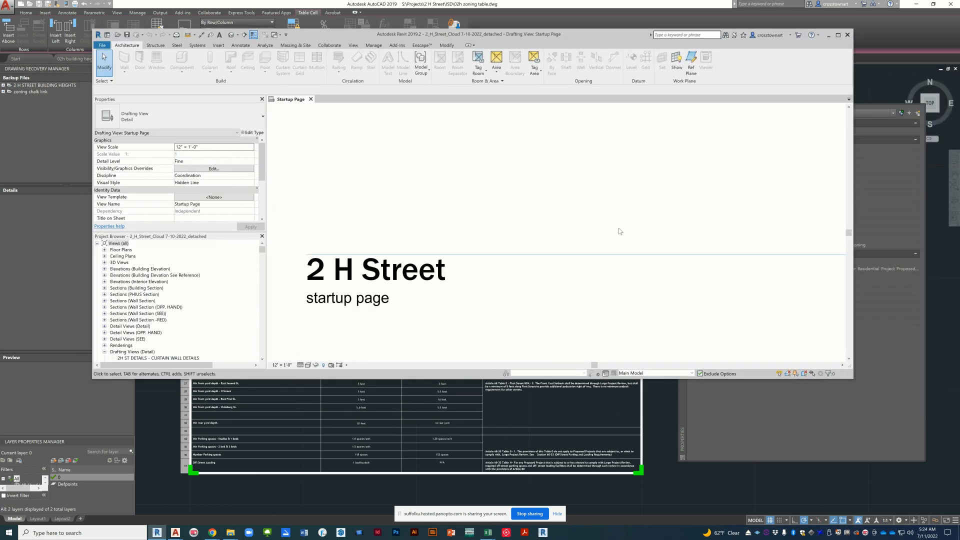
scroll(520, 208, "down", 1)
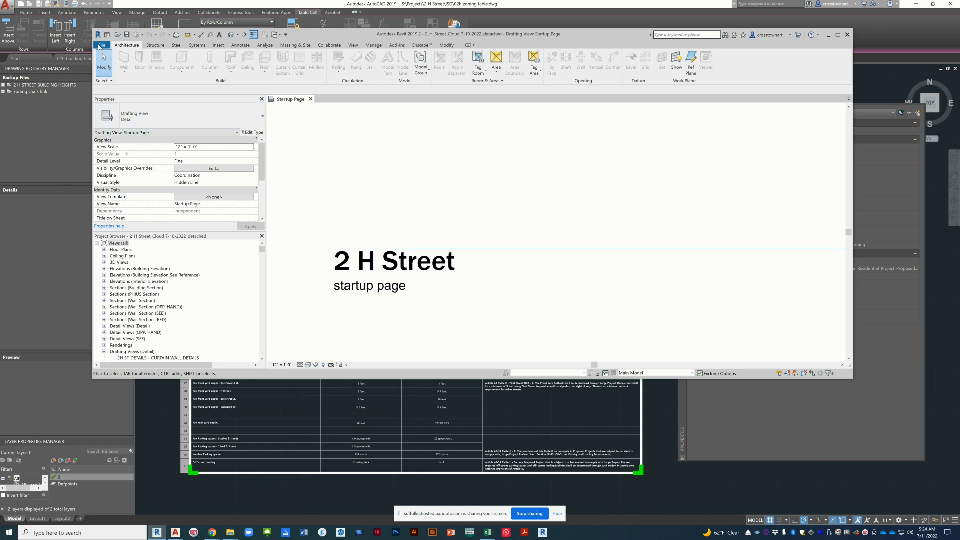
Step: Replace the startup page's "2 H Street" heading with the project file name 2_H_Street_Cloud 7-10-2022_detached.rvt, taken from the Save As dialog
left_click(101, 46)
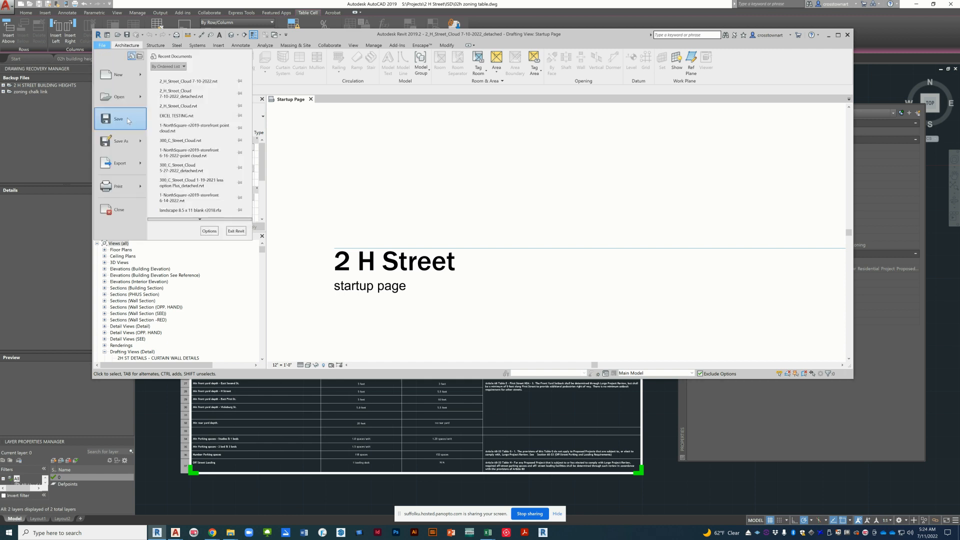
mouse_move(123, 142)
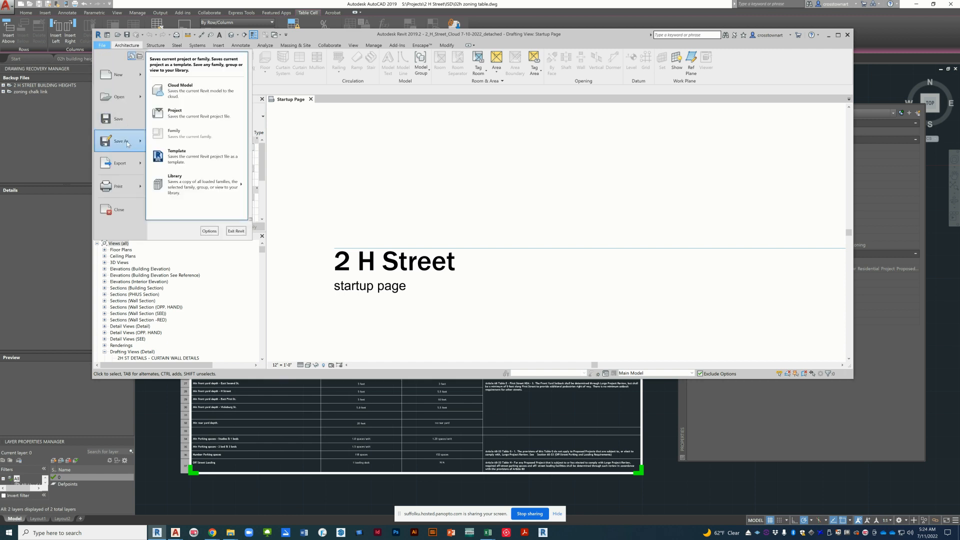
left_click(185, 119)
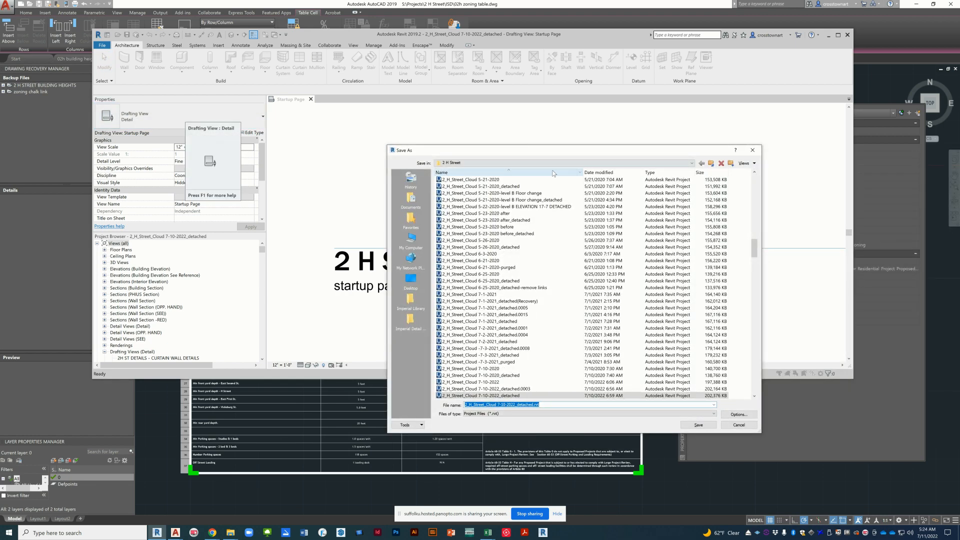
left_click(725, 426)
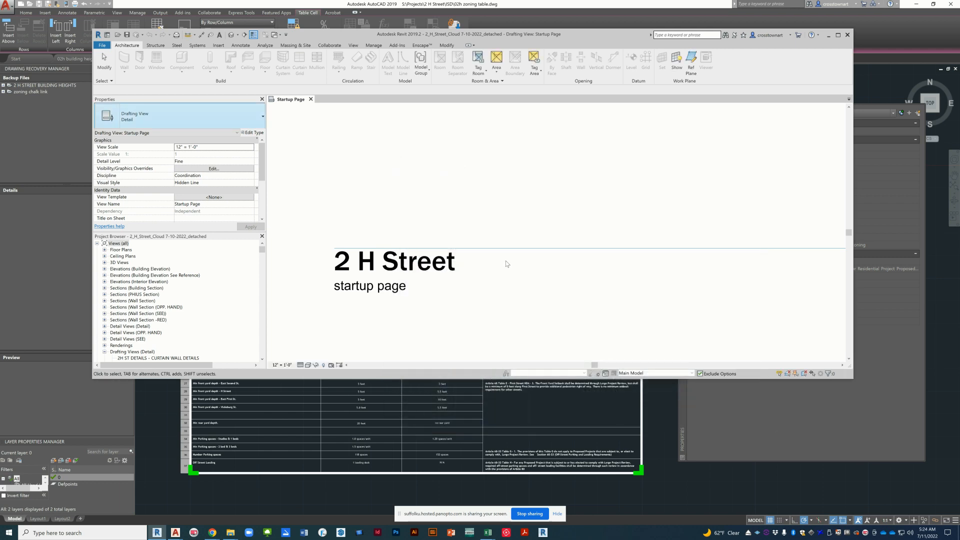
double_click(446, 261)
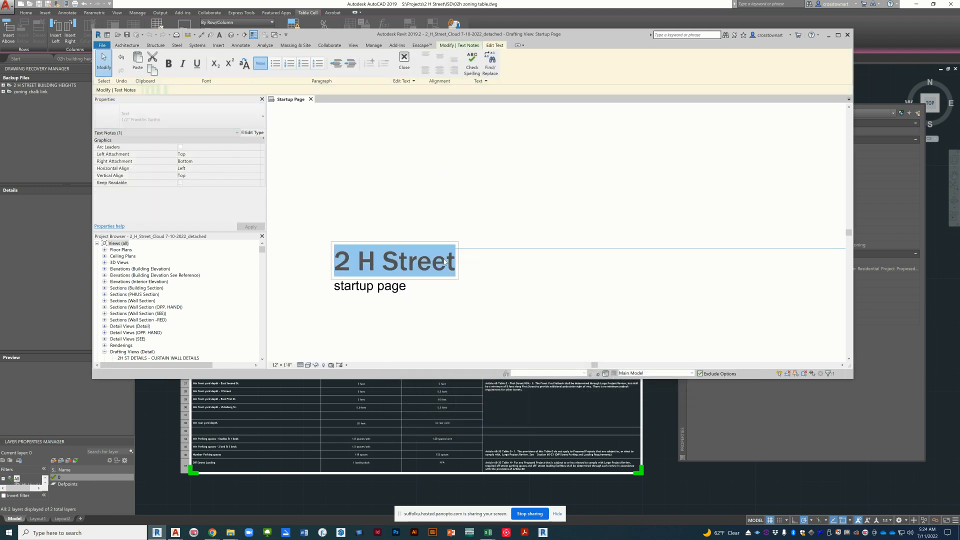
key("ctrl+v")
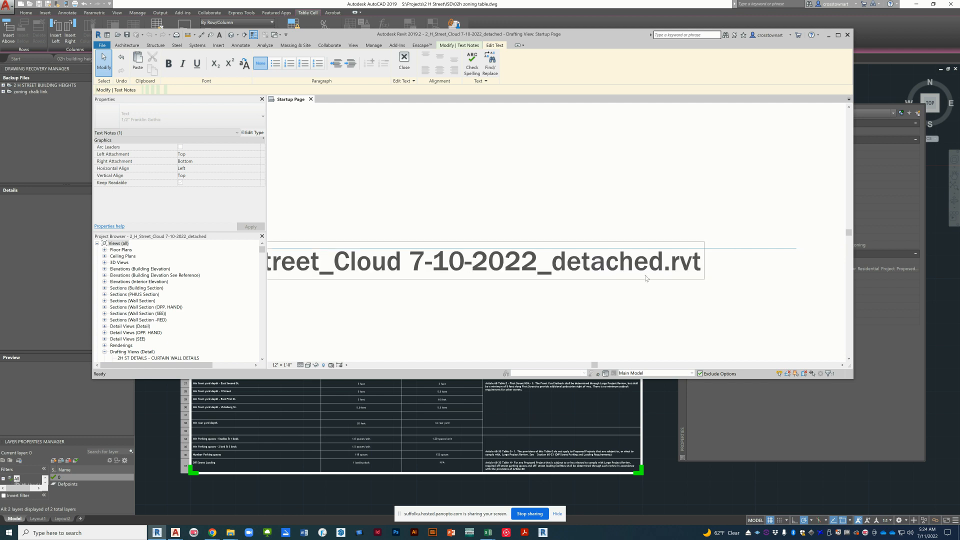
left_click(720, 289)
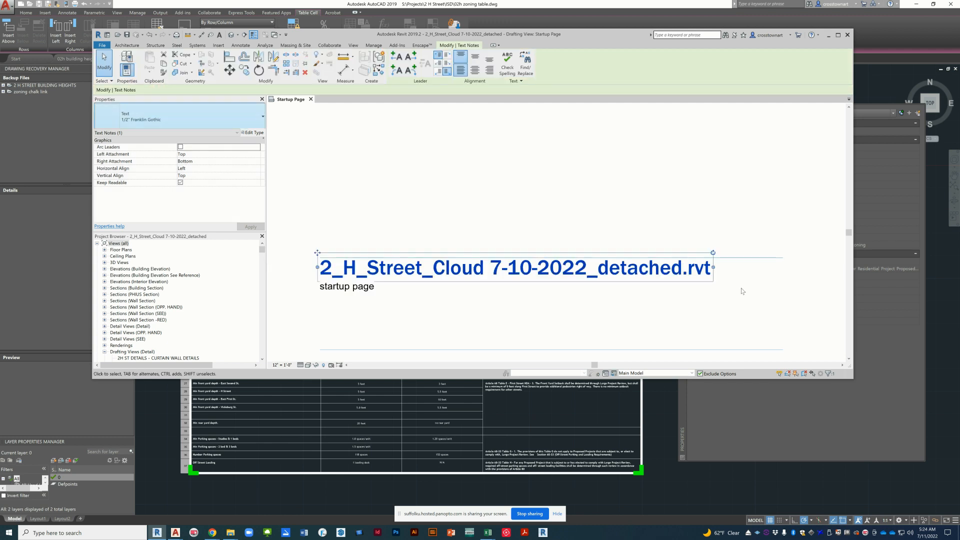
left_click(615, 323)
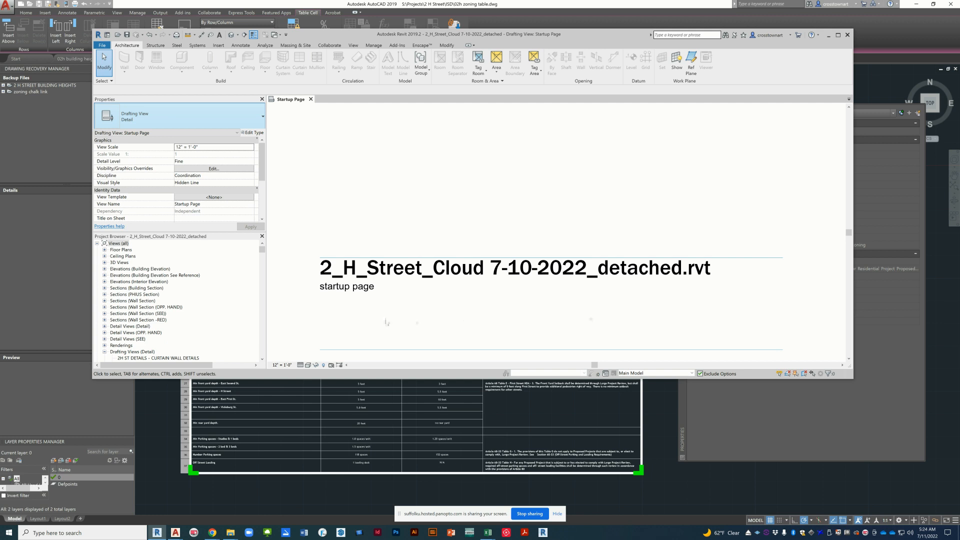
Step: Replace the "startup page" note under the heading with "excel to AutoCAD to Revit Study"
double_click(372, 289)
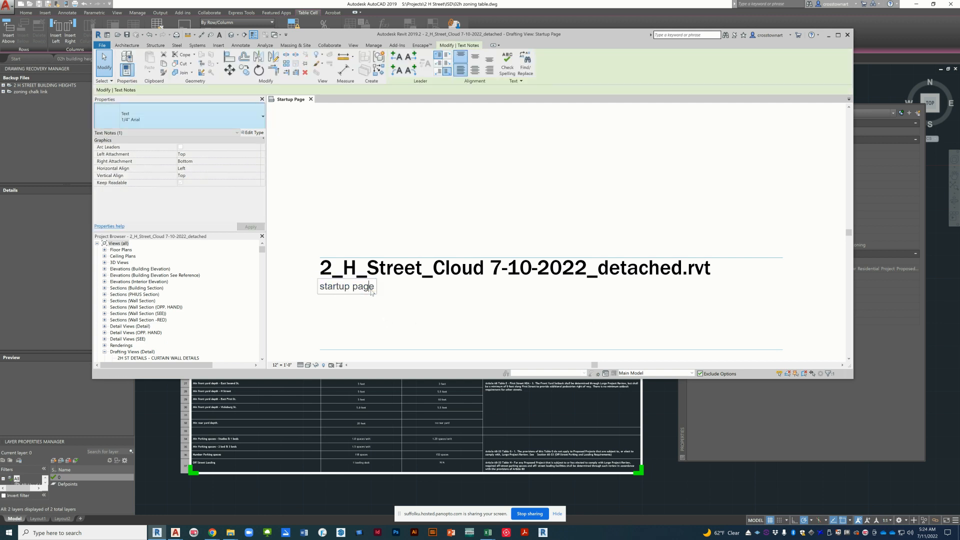
left_click_drag(373, 290, 317, 289)
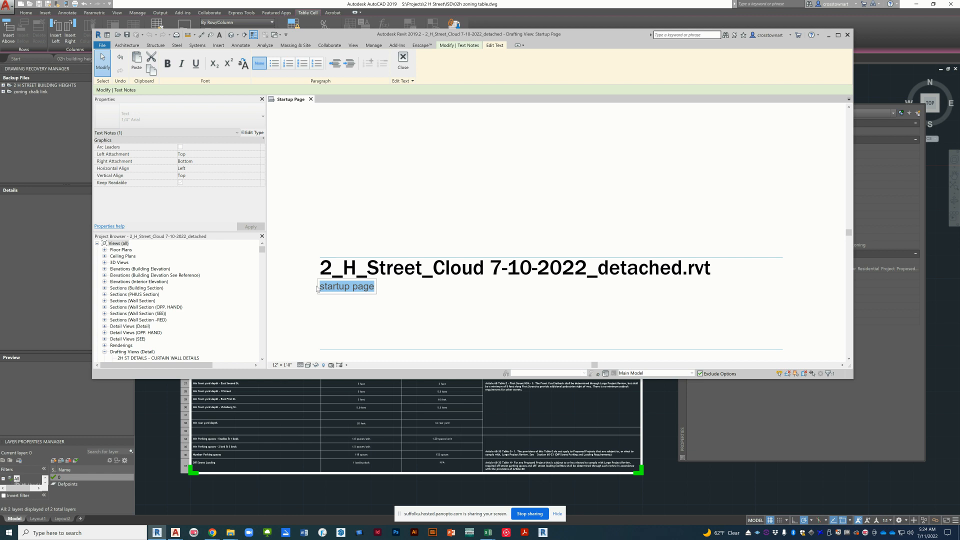
key("BackSpace")
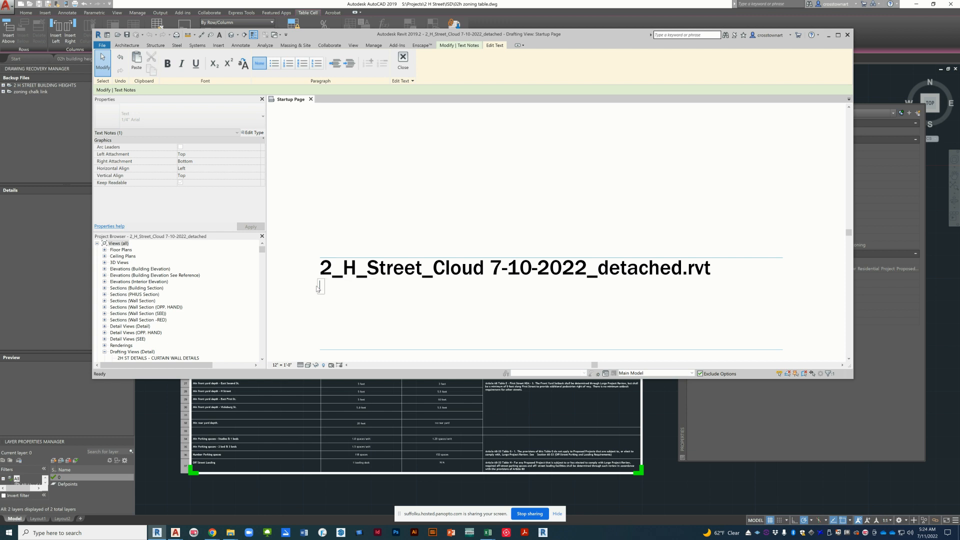
type("excel to AutoCAD t")
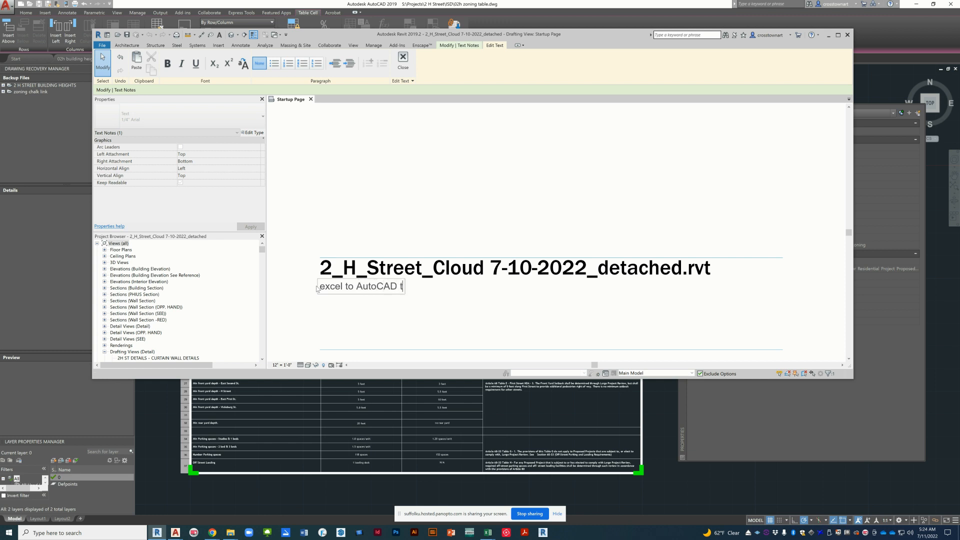
type("o Revit Study")
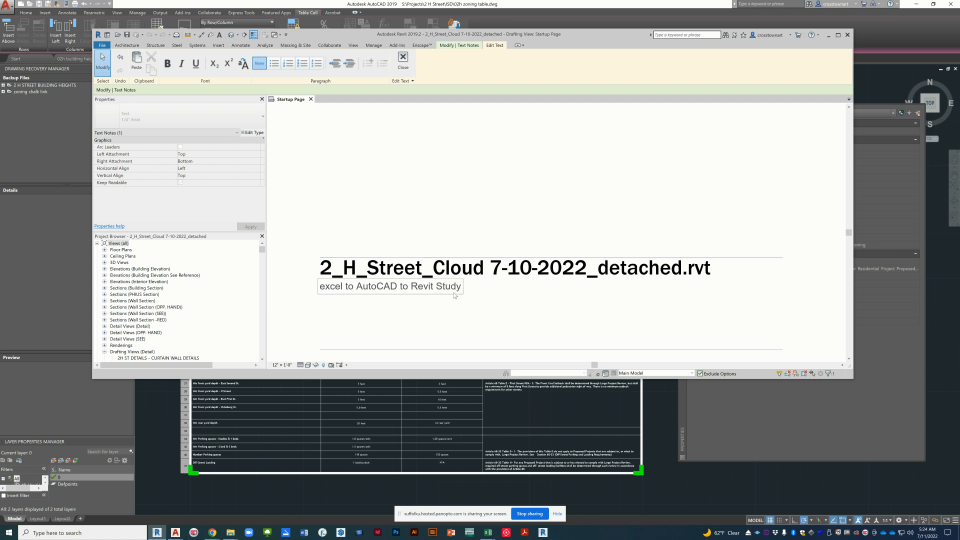
Step: Collapse the project browser tree and open sheet A0.00 - DRAWING LIST, CODE SUMMARY, GENERAL NOTES
left_click(518, 310)
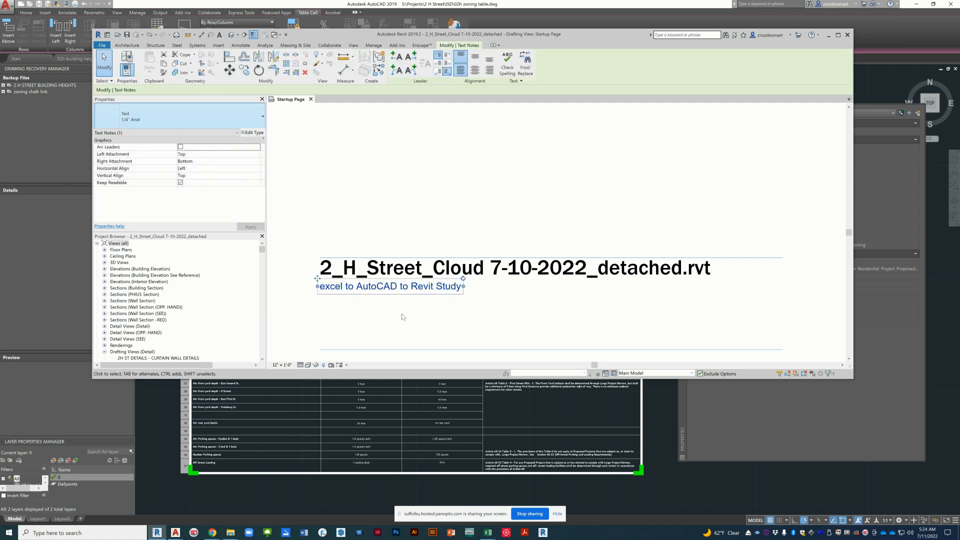
right_click(189, 266)
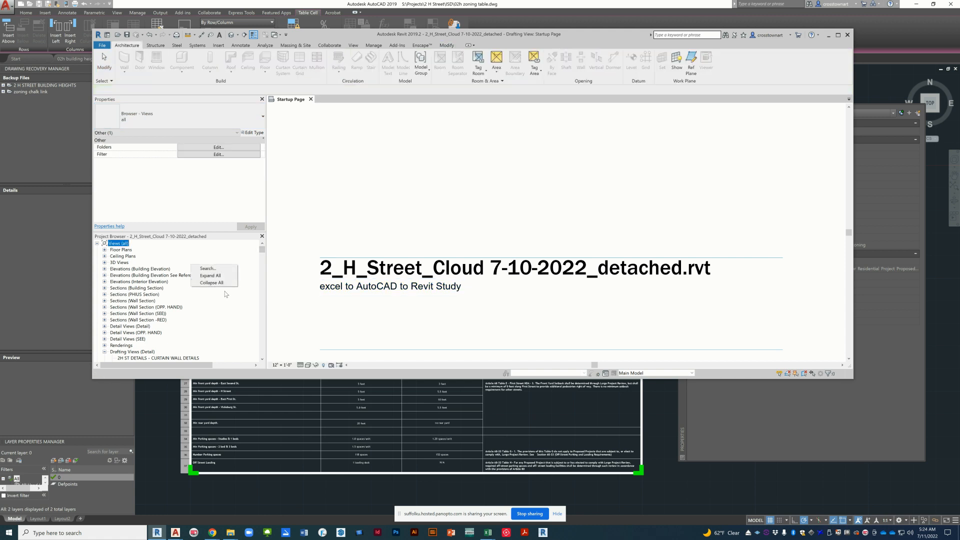
left_click(211, 282)
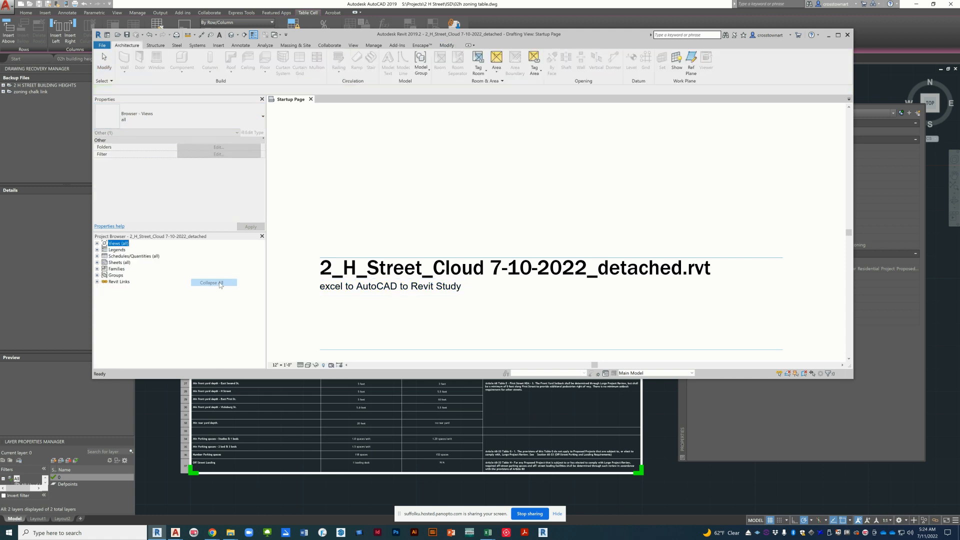
left_click(97, 262)
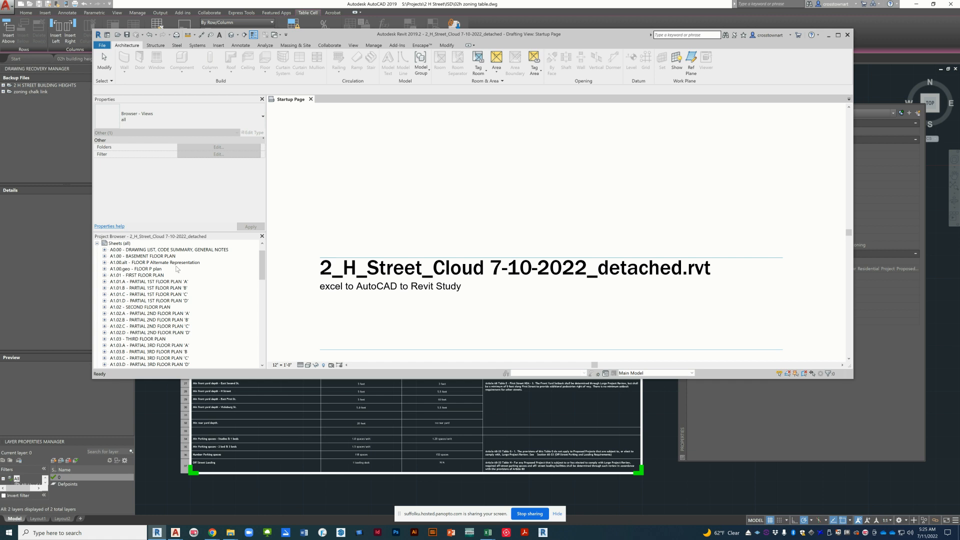
double_click(168, 250)
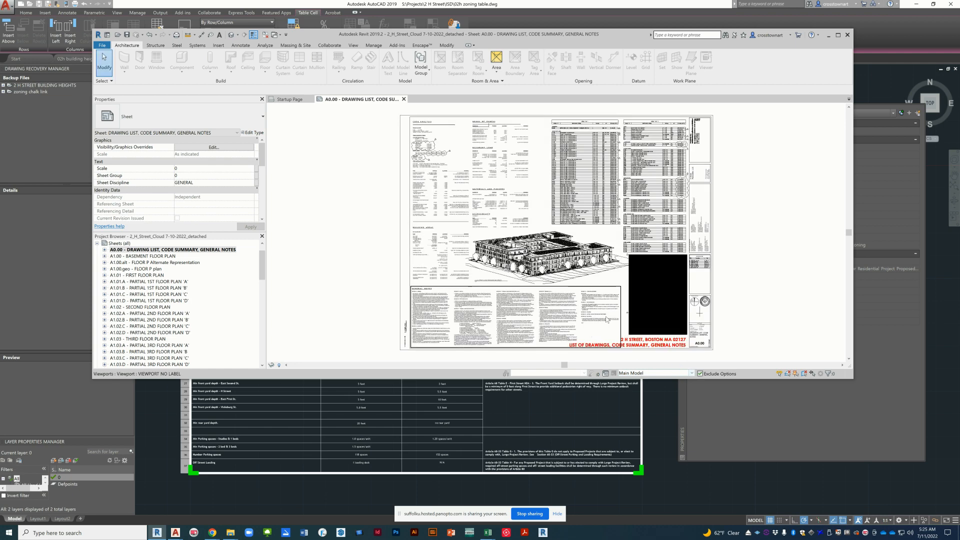
Step: Move the black Zoning Info viewport off sheet A0.00 into the empty area beside the title block, and maximize the Revit window
scroll(684, 317, "up", 2)
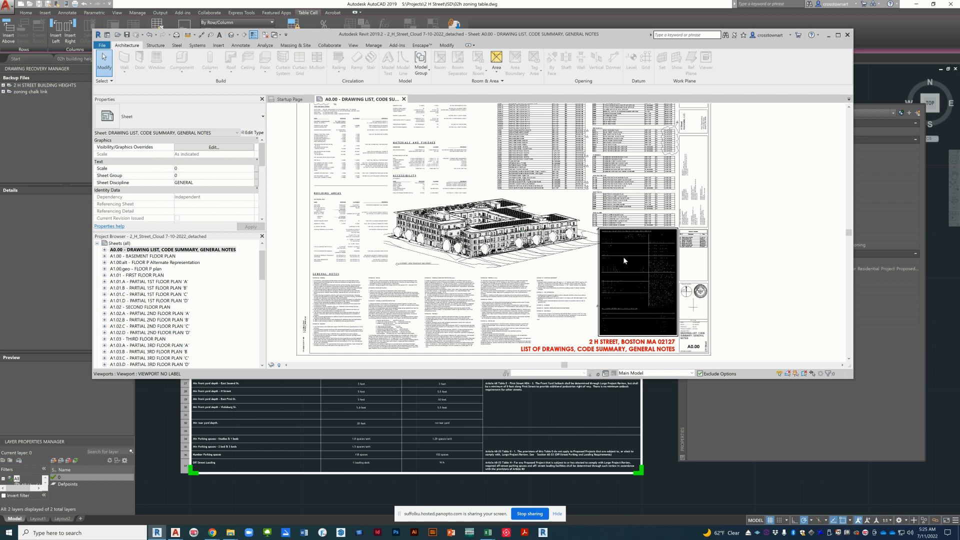
left_click(623, 257)
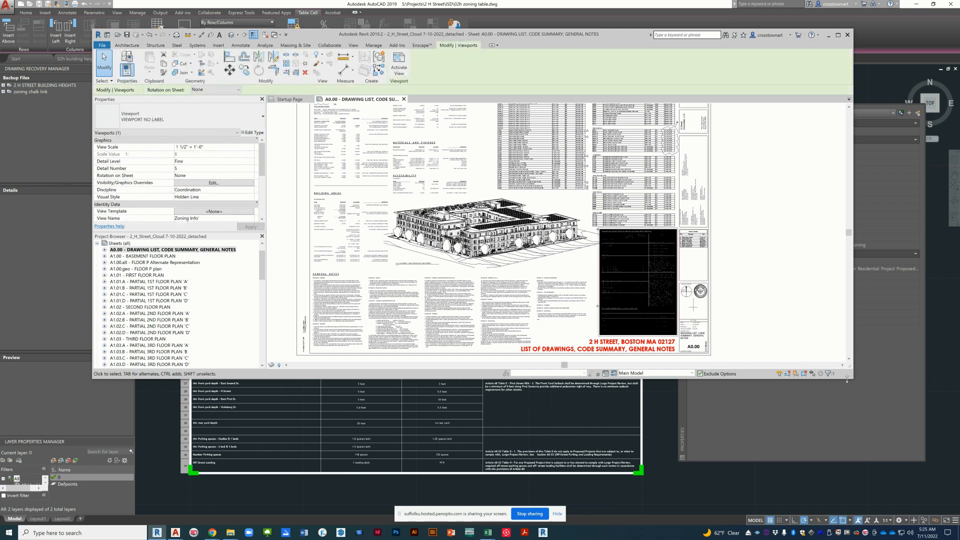
left_click_drag(848, 379, 848, 478)
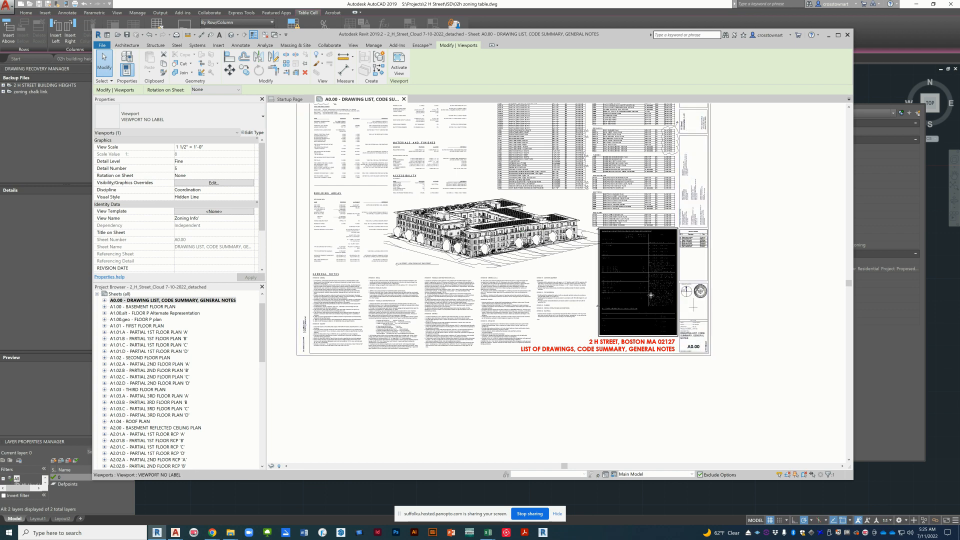
left_click_drag(652, 293, 782, 289)
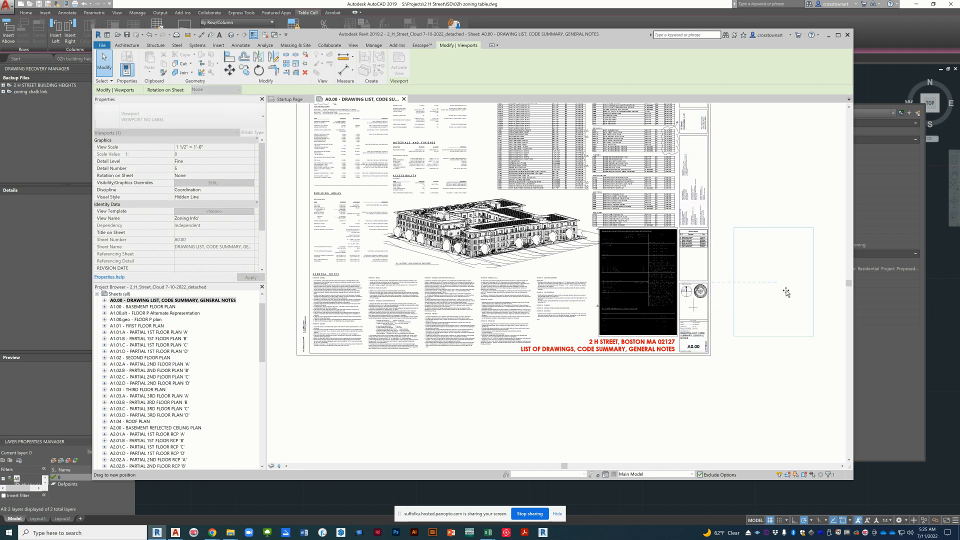
key("Escape")
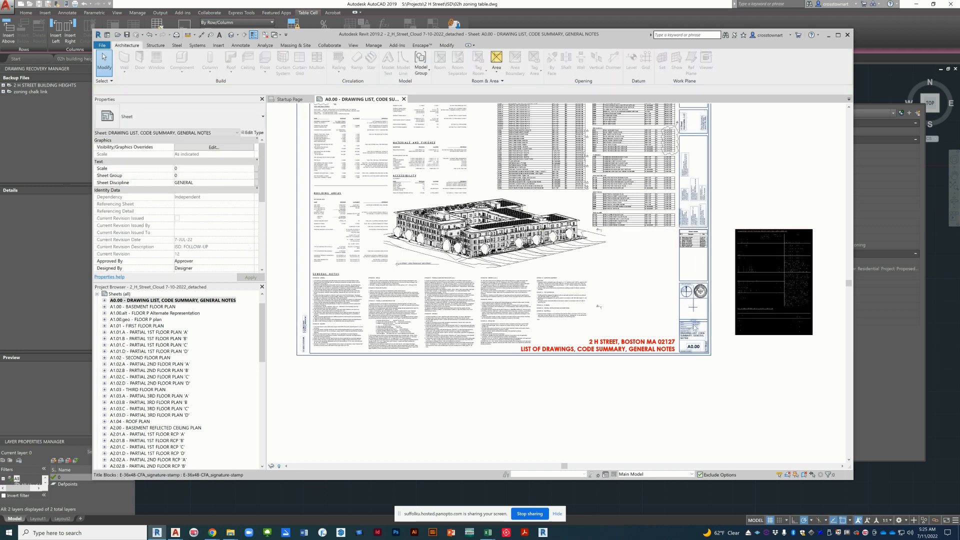
scroll(678, 328, "up", 1)
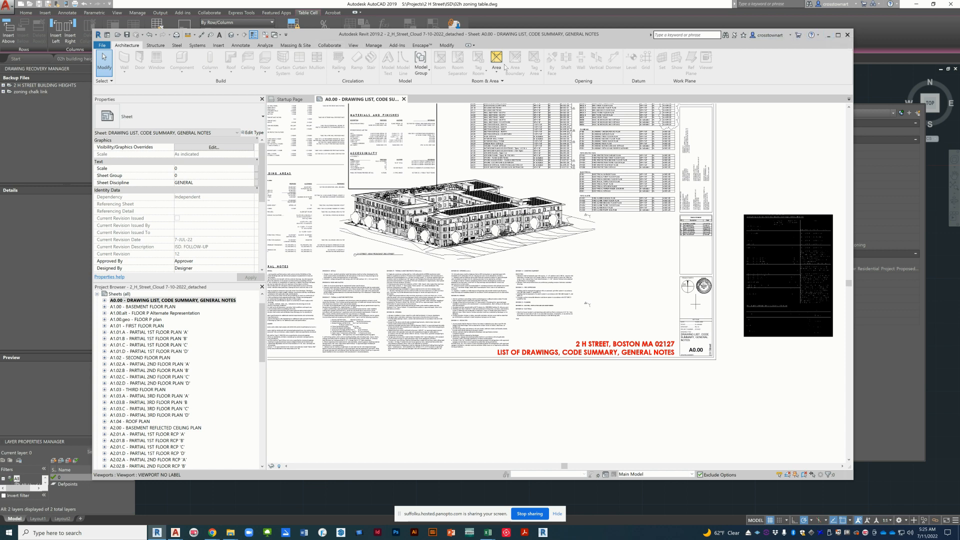
left_click(838, 35)
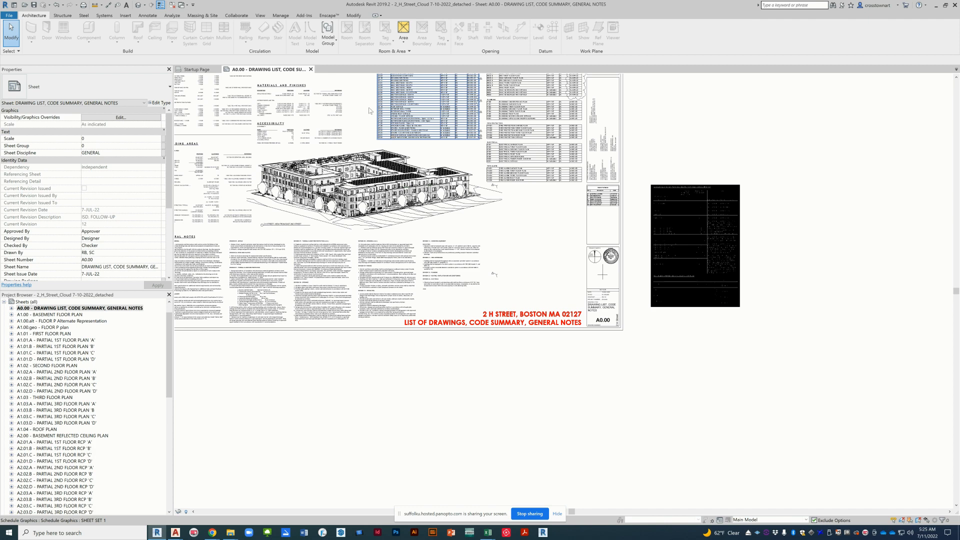
Step: Create a new drafting view at a scale of 12" = 1'-0", keeping the default name
left_click(260, 15)
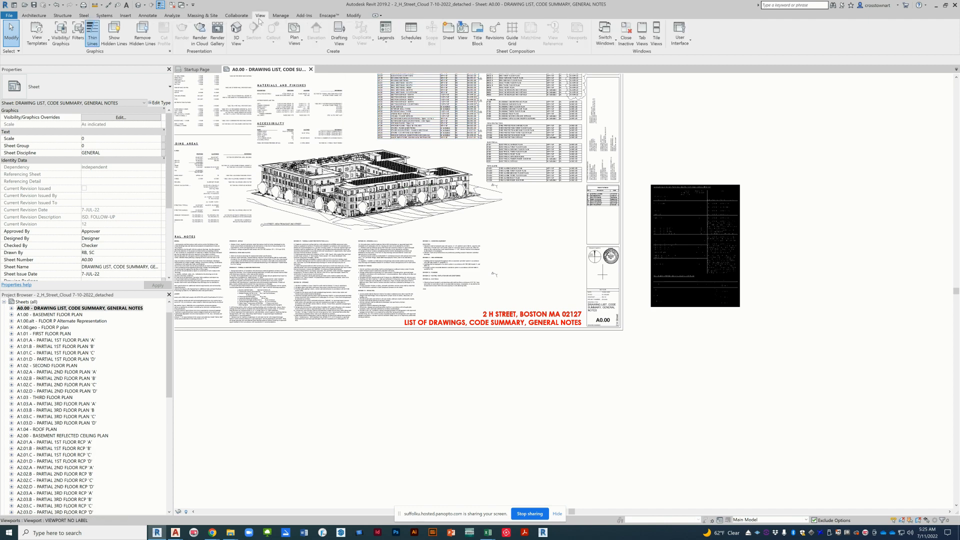
left_click(338, 34)
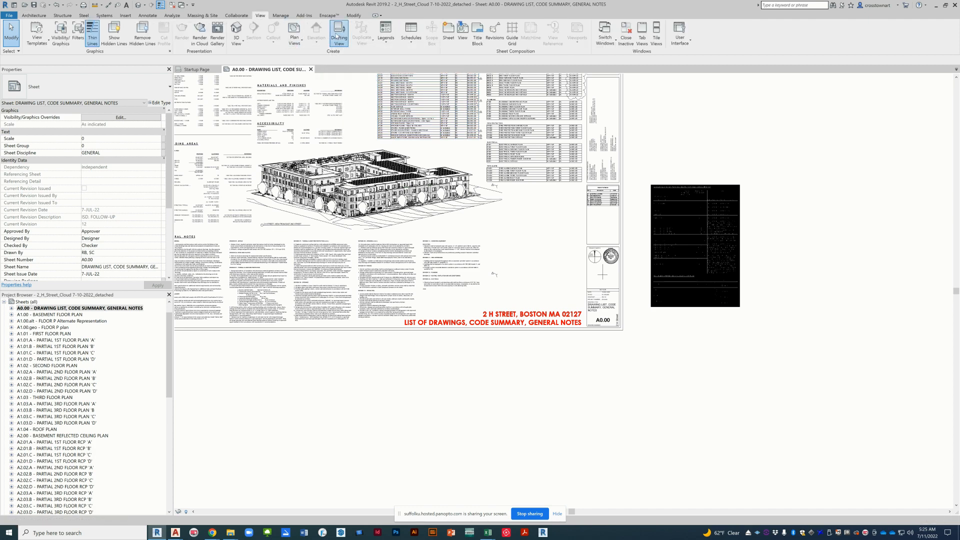
left_click(492, 259)
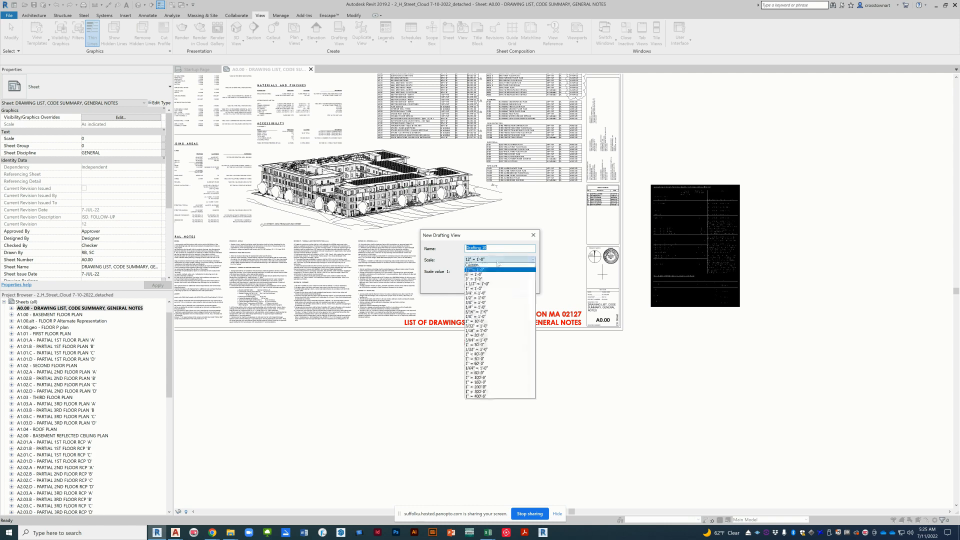
left_click(491, 270)
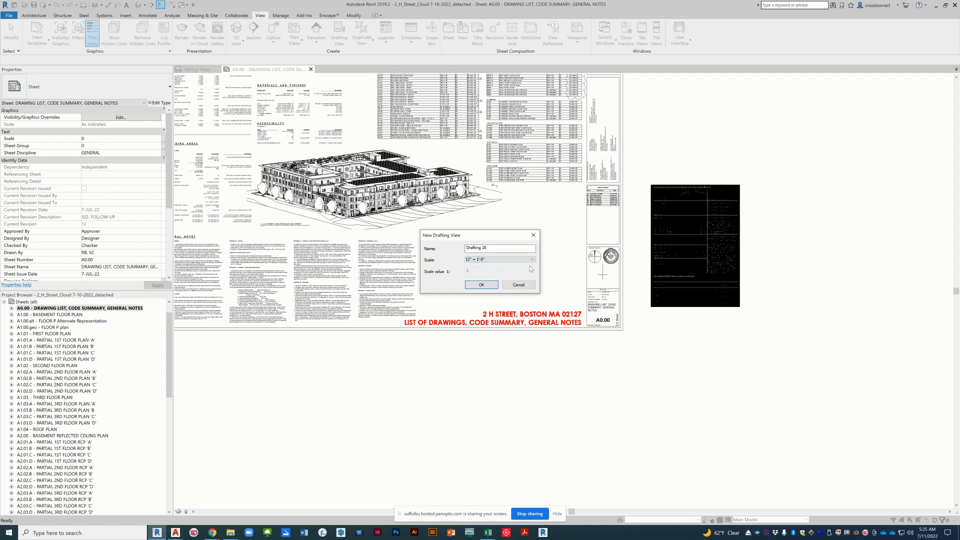
left_click(487, 284)
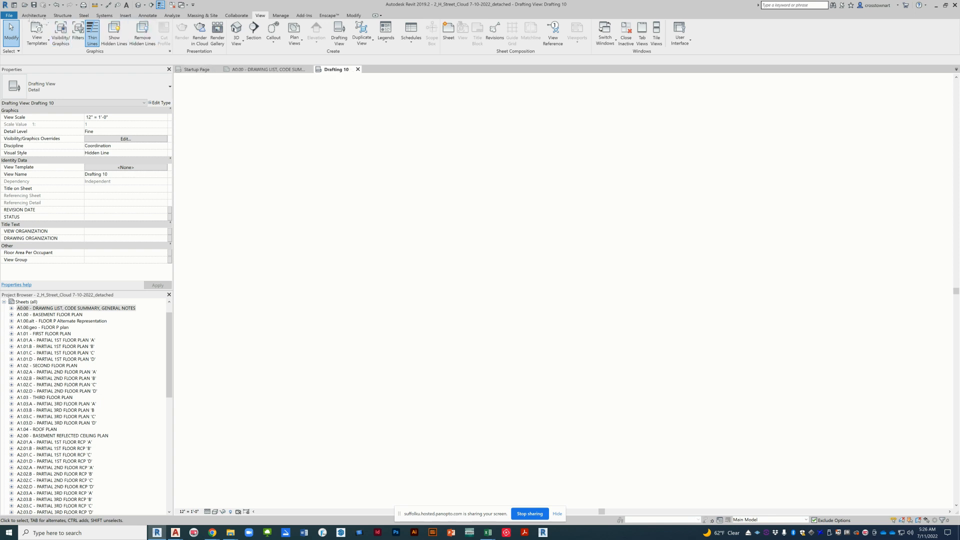
Step: Link the CAD file "02h building heights table" from the ISD folder into the drafting view, with preserved colors and Auto - Origin to Origin positioning
left_click(130, 16)
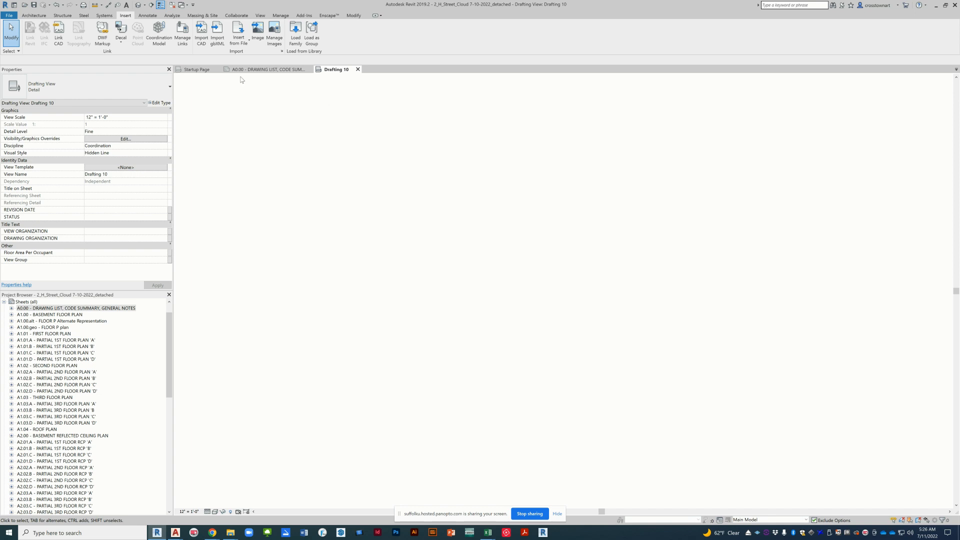
left_click(63, 39)
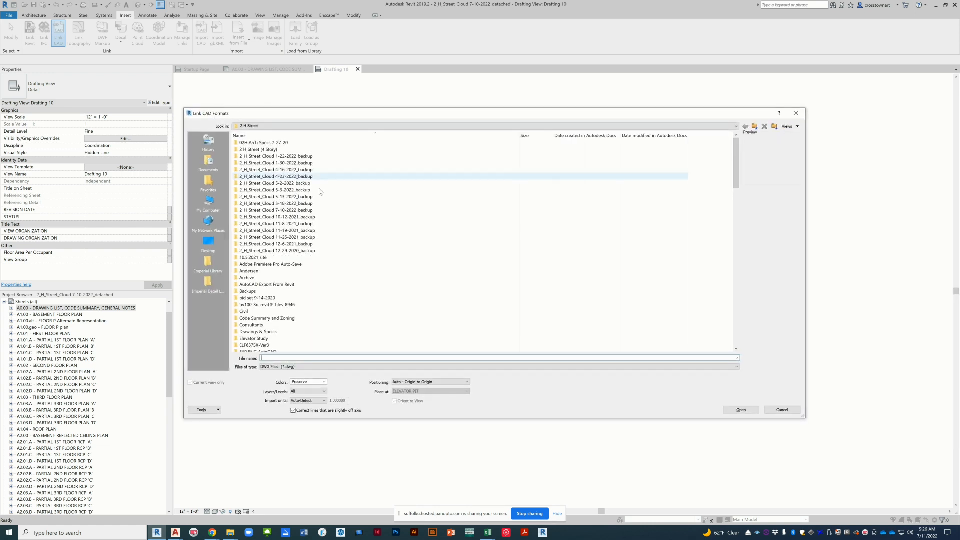
scroll(373, 303, "down", 4)
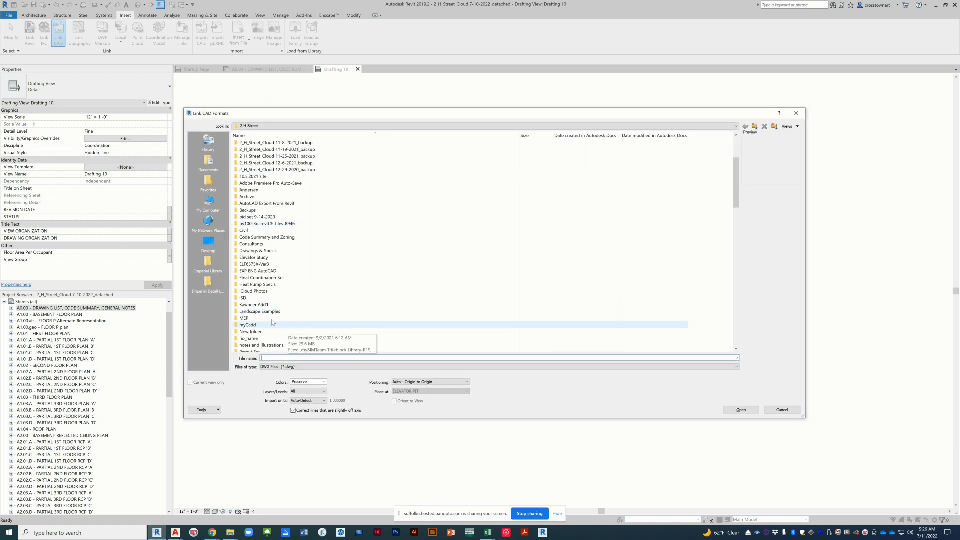
double_click(266, 298)
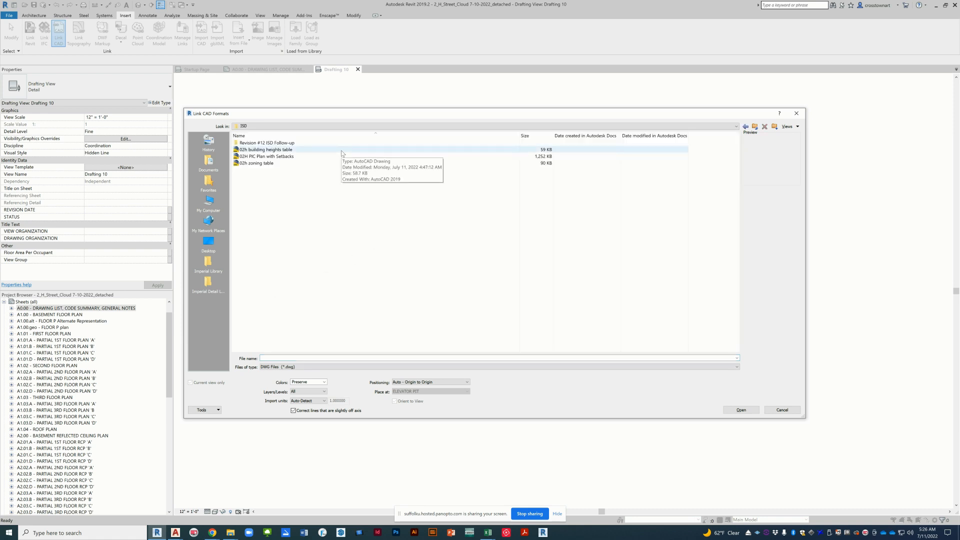
left_click(286, 150)
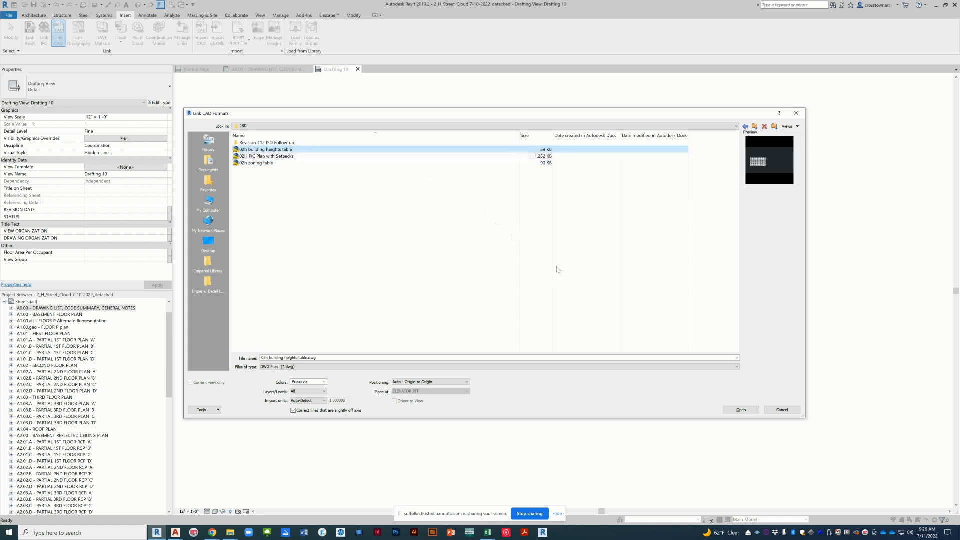
left_click(745, 411)
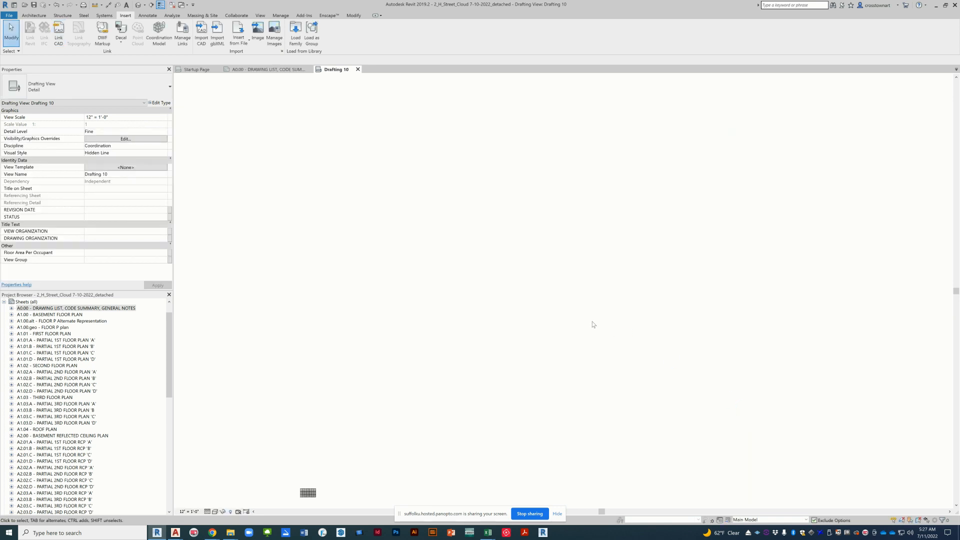
Step: Examine the linked building heights table and its properties in the drafting view
scroll(619, 283, "down", 1)
scroll(376, 459, "up", 6)
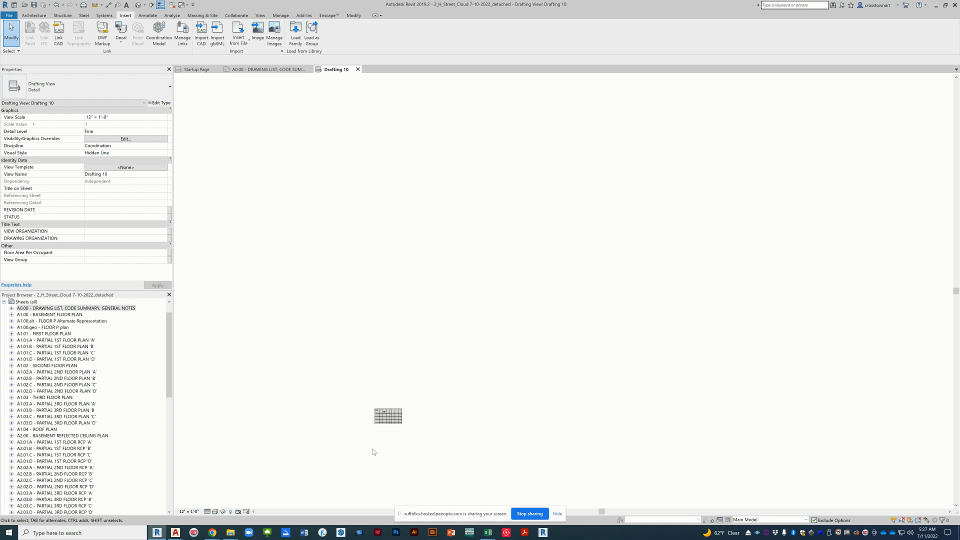
scroll(375, 430, "up", 5)
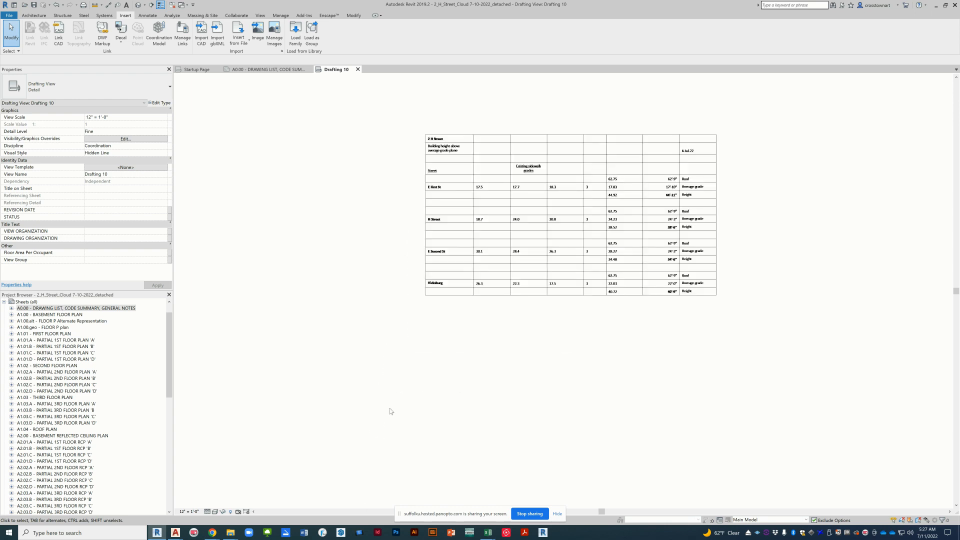
left_click(600, 143)
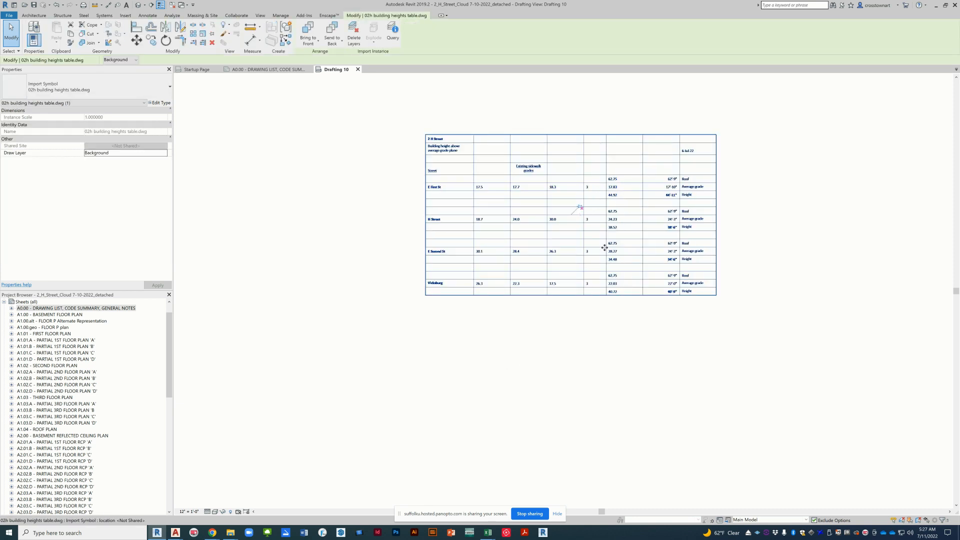
scroll(600, 245, "up", 1)
scroll(600, 245, "up", 2)
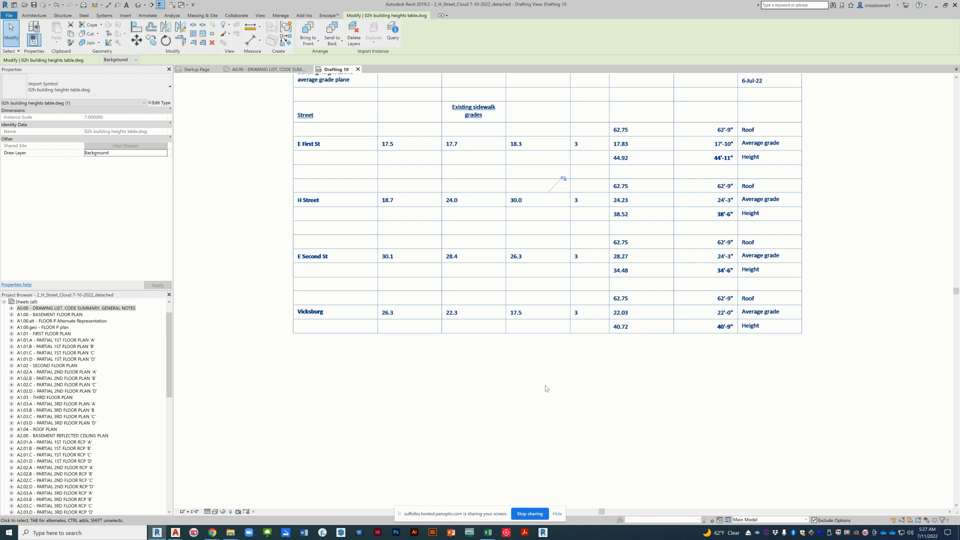
scroll(545, 385, "down", 1)
key("Escape")
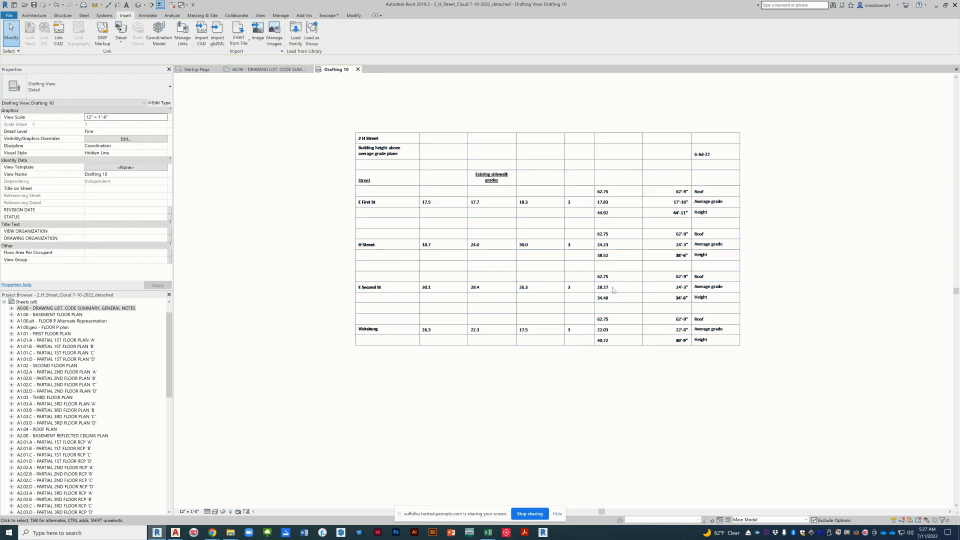
left_click(604, 293)
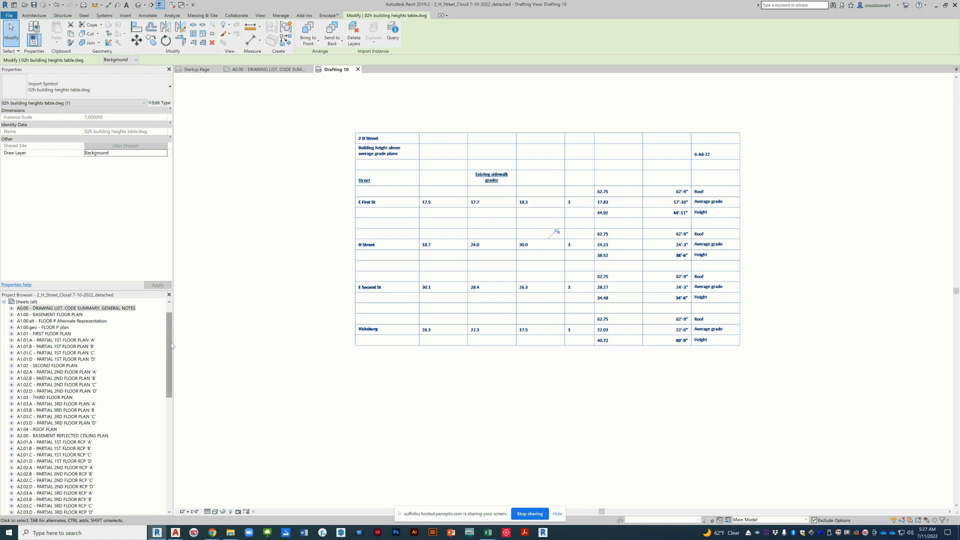
Step: Rename the drafting view Drafting 10 as "excel AutoCAD-building heights"
left_click_drag(171, 343, 179, 320)
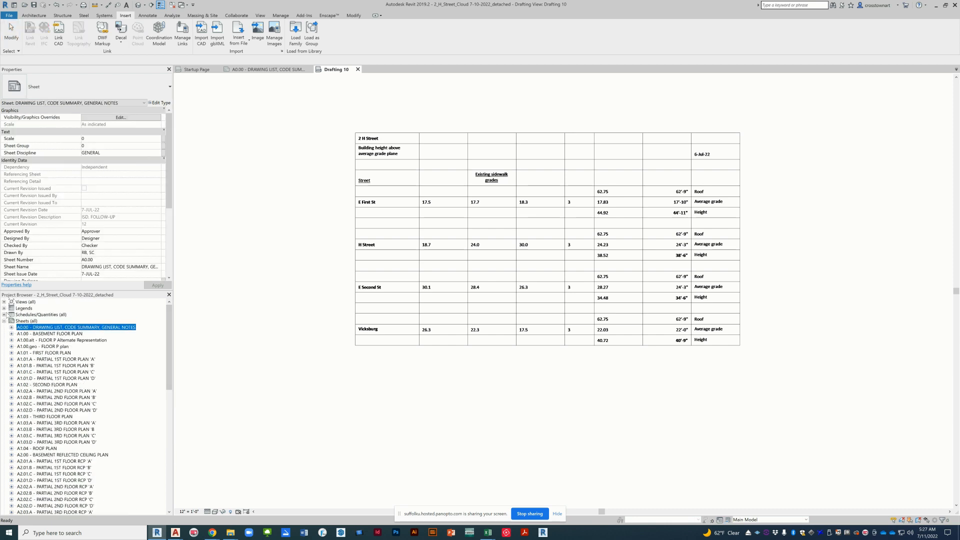
left_click(5, 302)
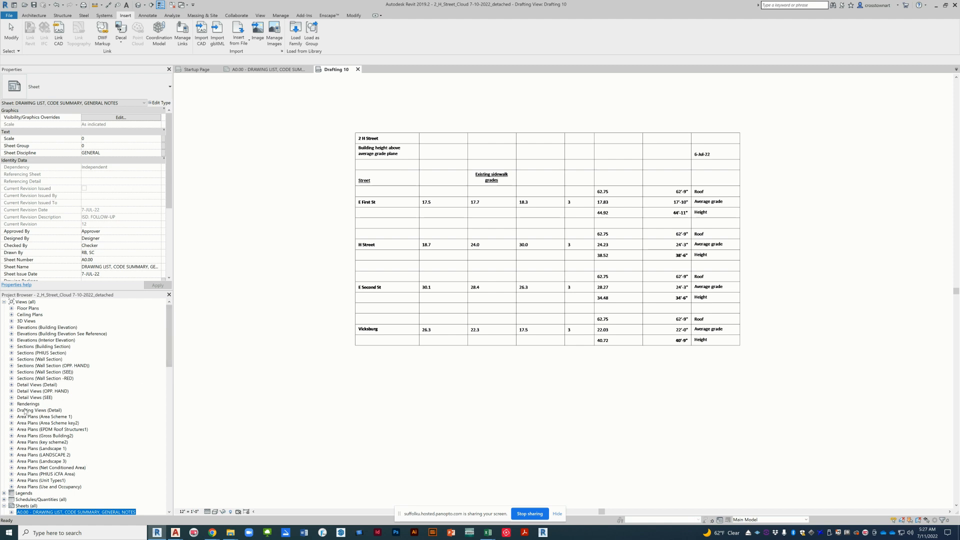
scroll(26, 411, "down", 1)
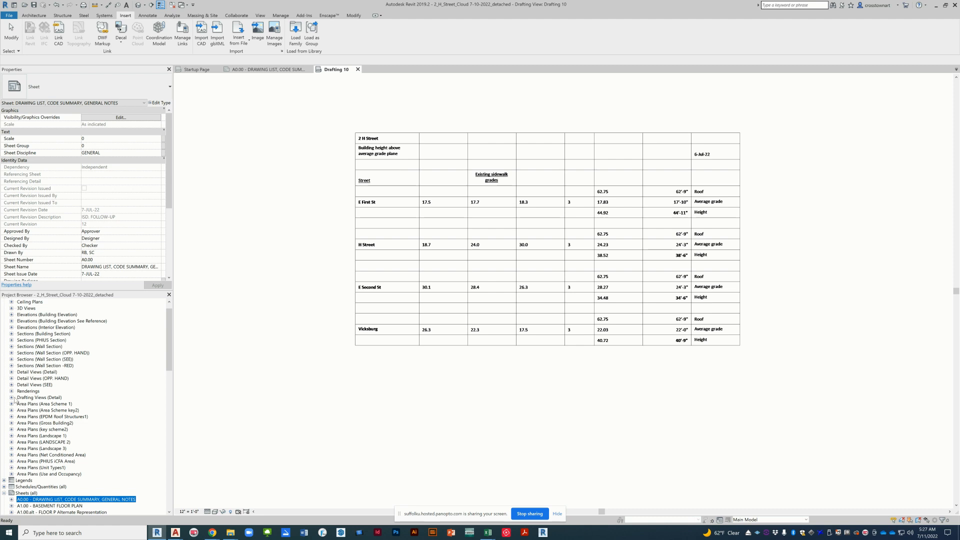
left_click(12, 397)
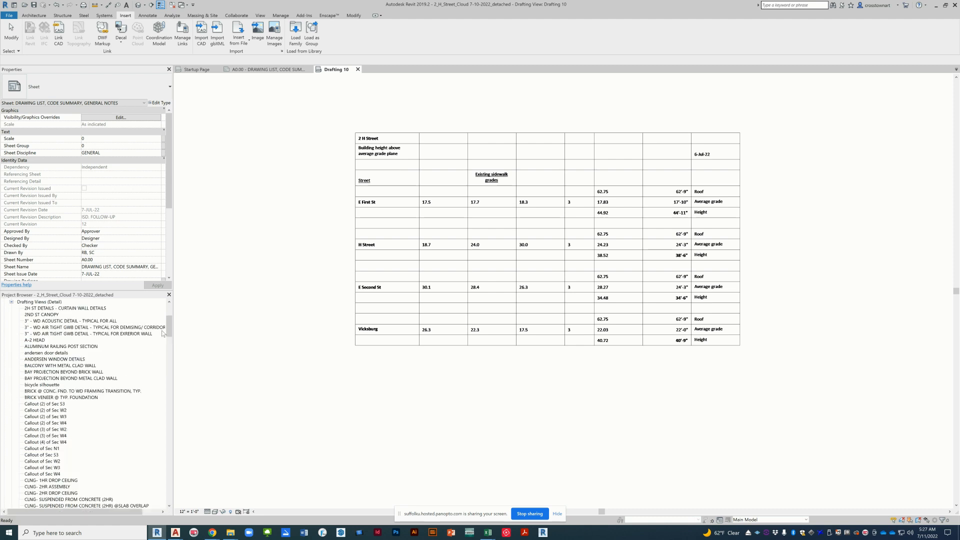
left_click_drag(170, 329, 170, 351)
left_click(44, 449)
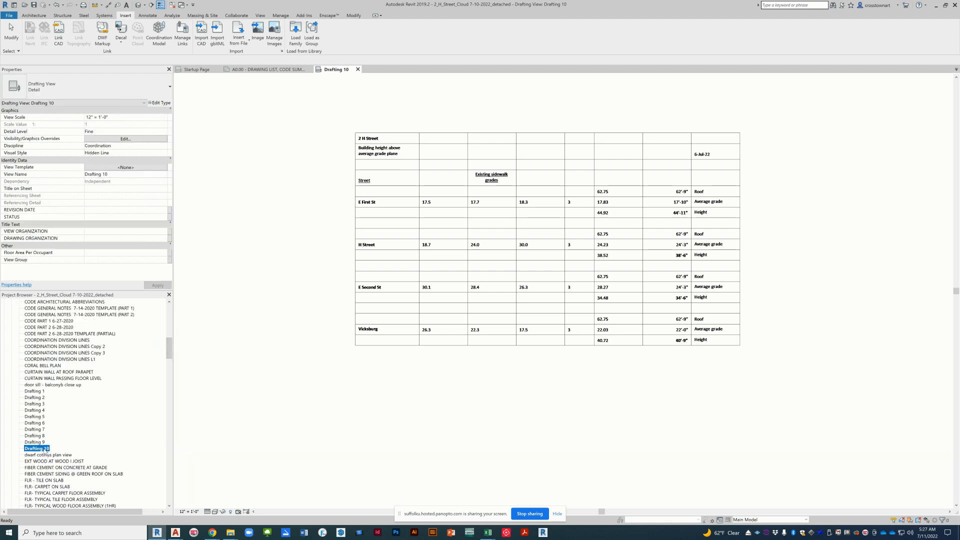
right_click(45, 450)
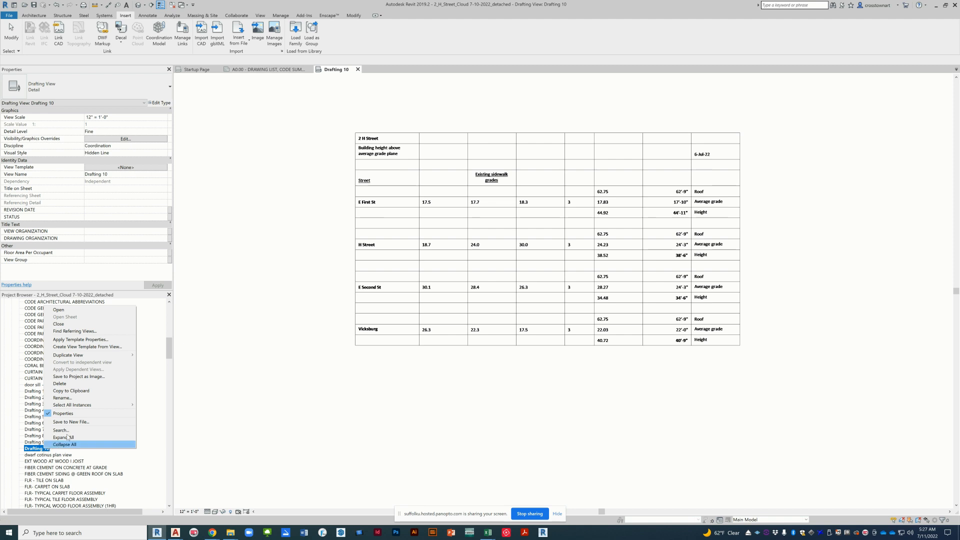
left_click(96, 398)
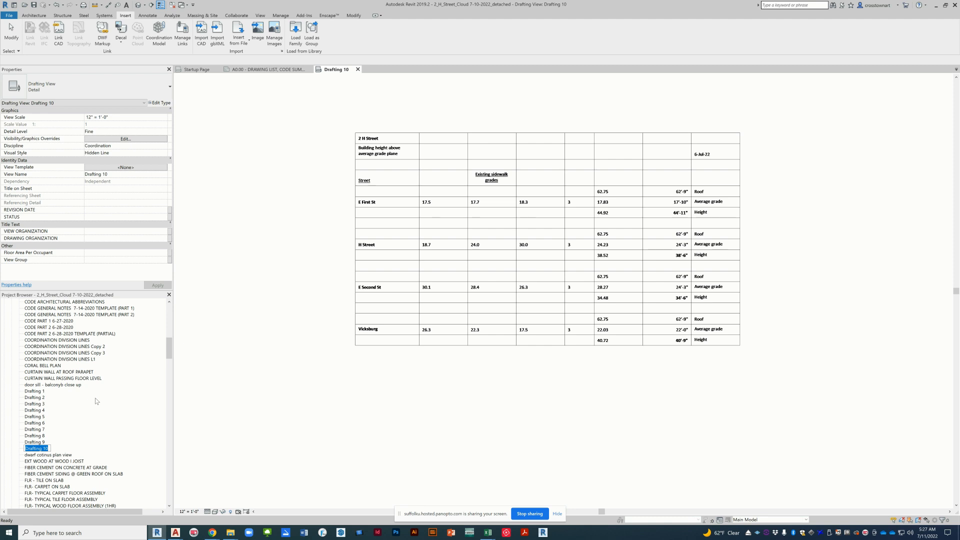
type("excel AutoCAD-building heights")
key("Return")
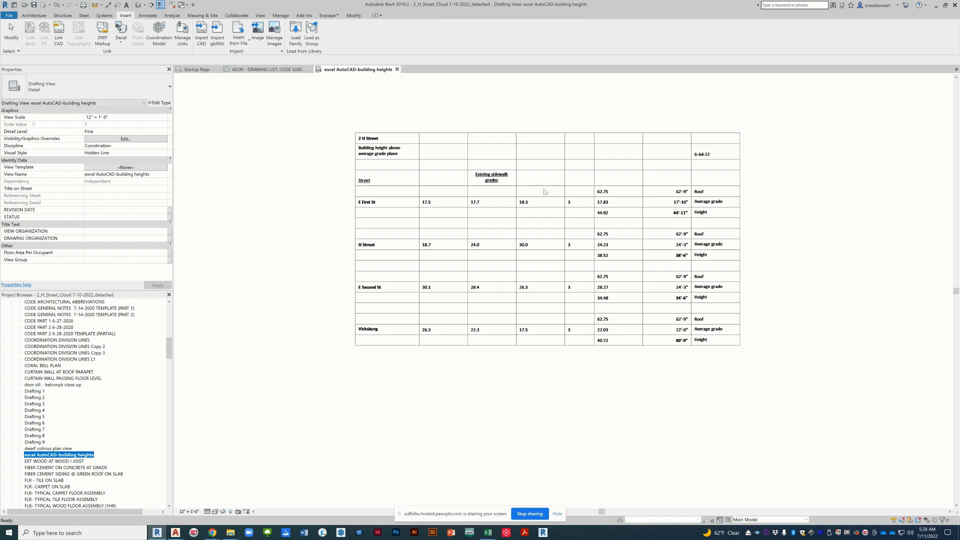
Step: Place the excel AutoCAD-building heights view on sheet A0.00, beside the building perspective and below the fire alarm drawing list, and inspect it
left_click(266, 72)
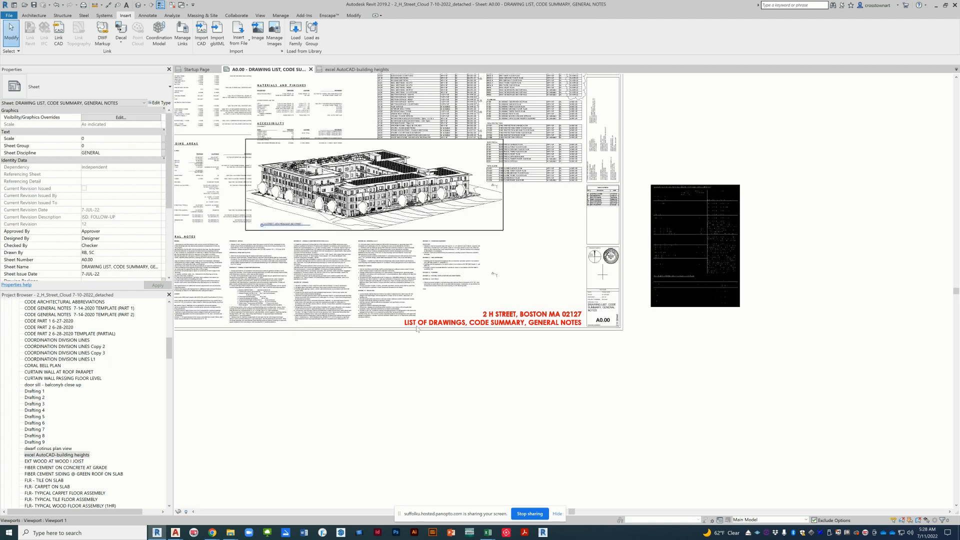
left_click(57, 456)
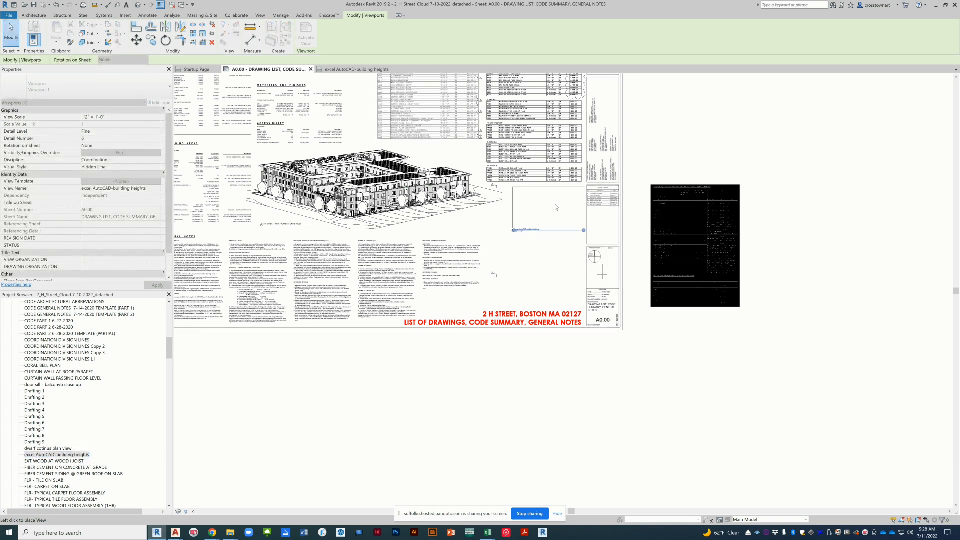
left_click(537, 221)
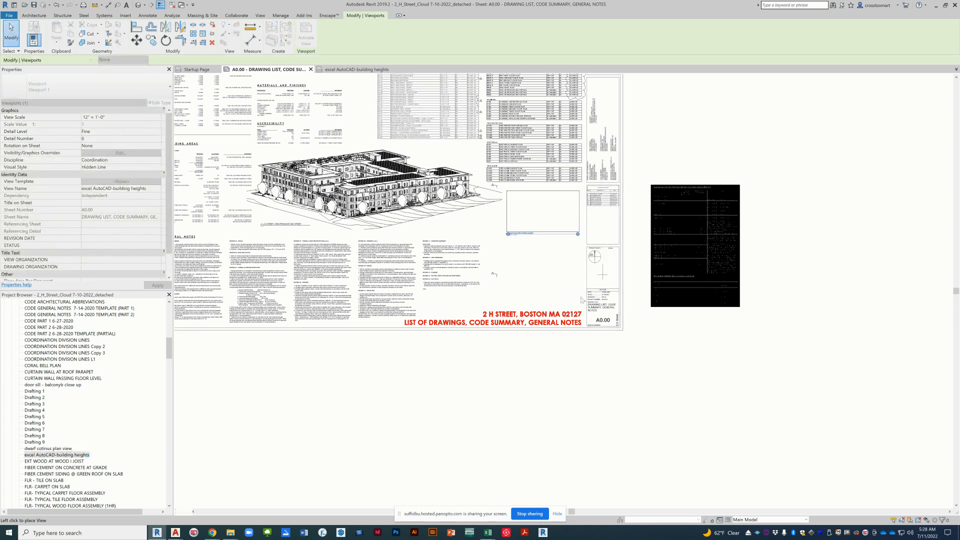
left_click(650, 372)
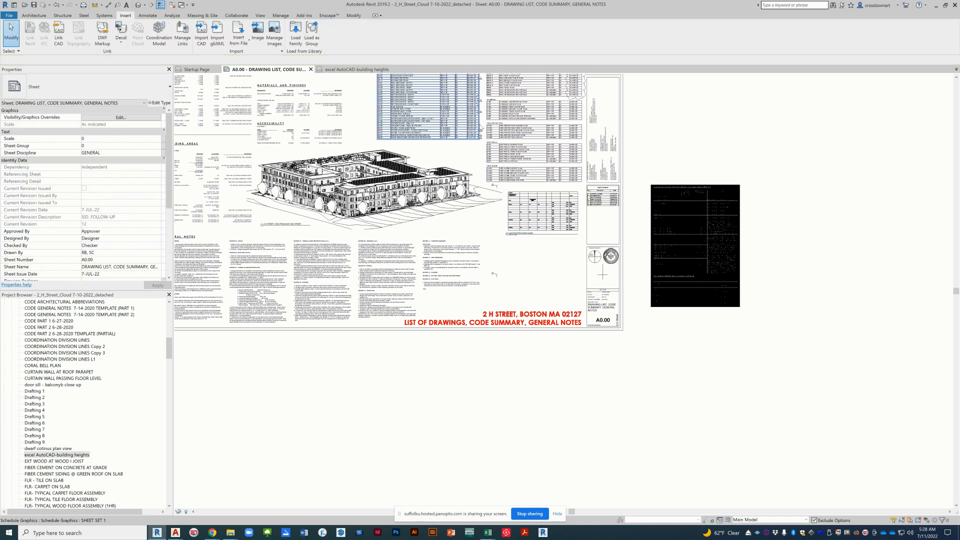
scroll(479, 125, "up", 1)
scroll(500, 164, "up", 2)
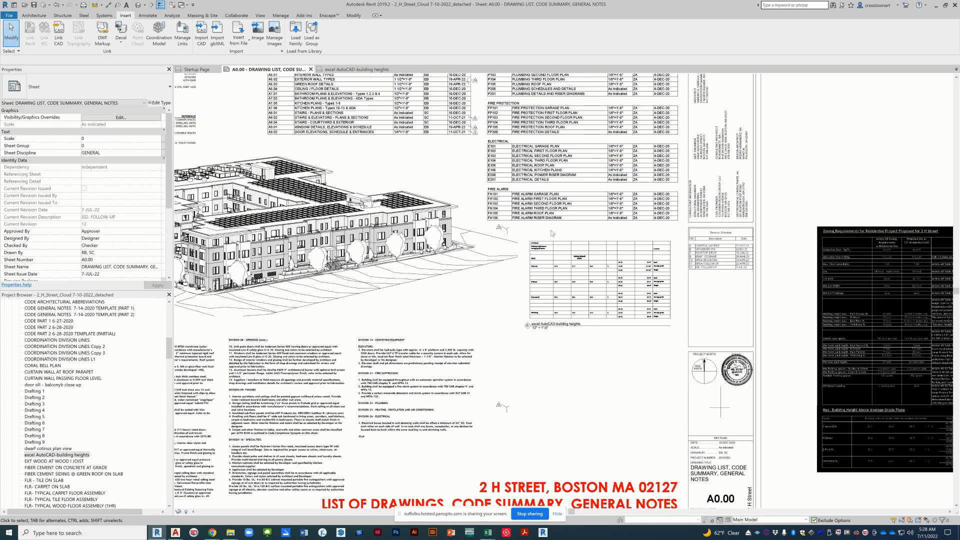
left_click(600, 257)
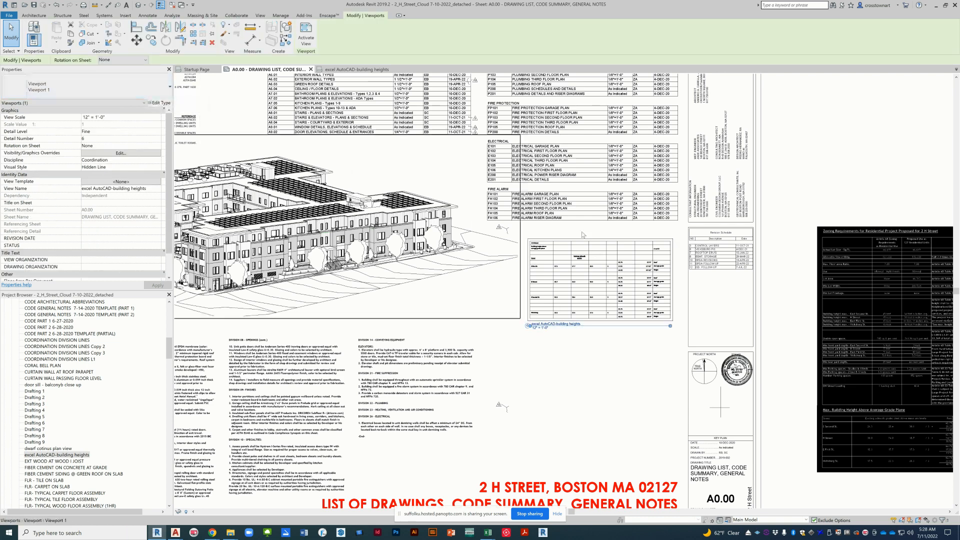
left_click(586, 344)
scroll(590, 260, "down", 1)
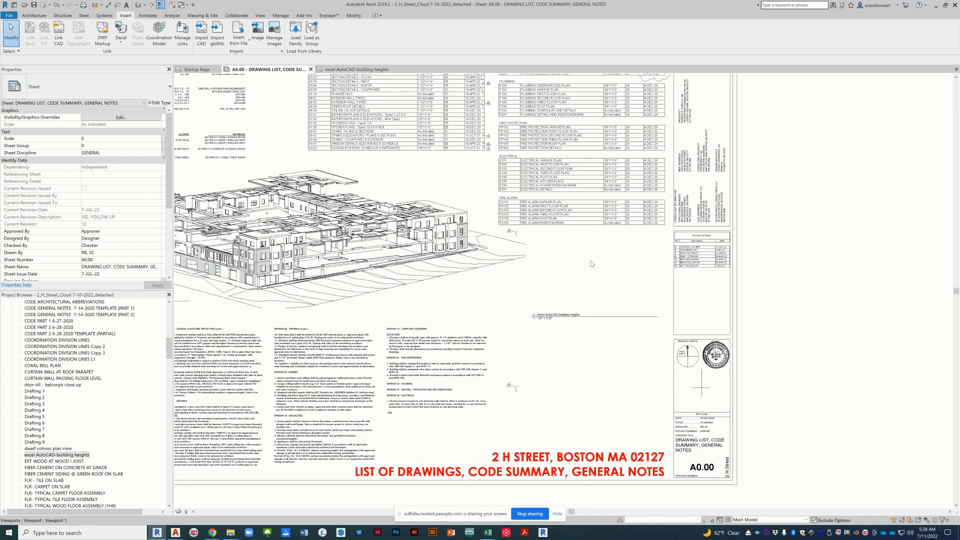
scroll(590, 260, "down", 1)
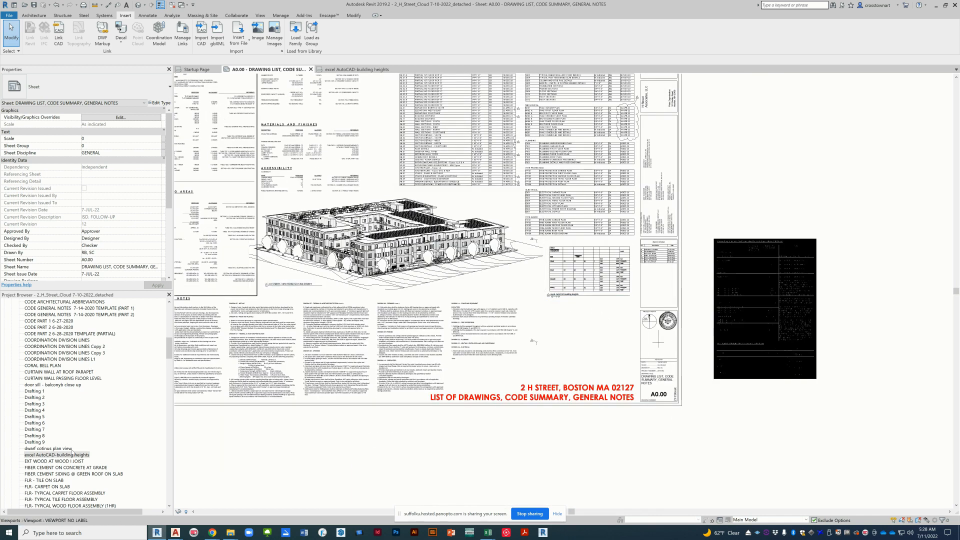
Step: Create another drafting view named "excel AutoCAD-zoning" at a scale of 12" = 1'-0"
left_click(71, 455)
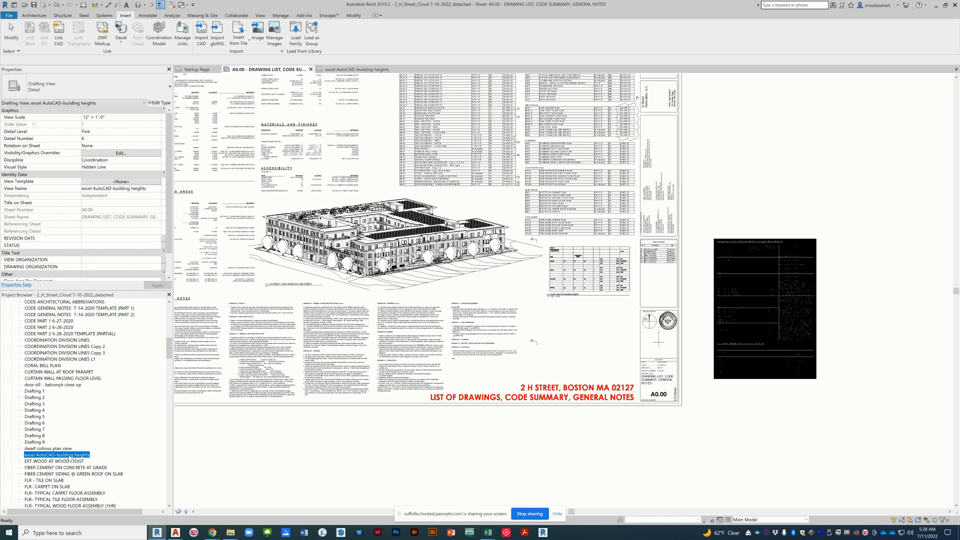
left_click(71, 456)
key("ctrl+c")
left_click(317, 447)
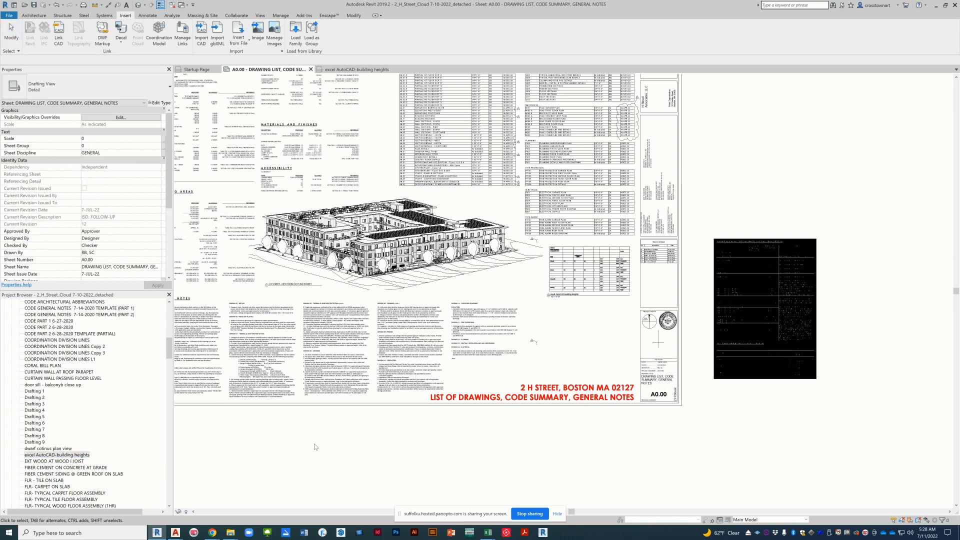
left_click(260, 16)
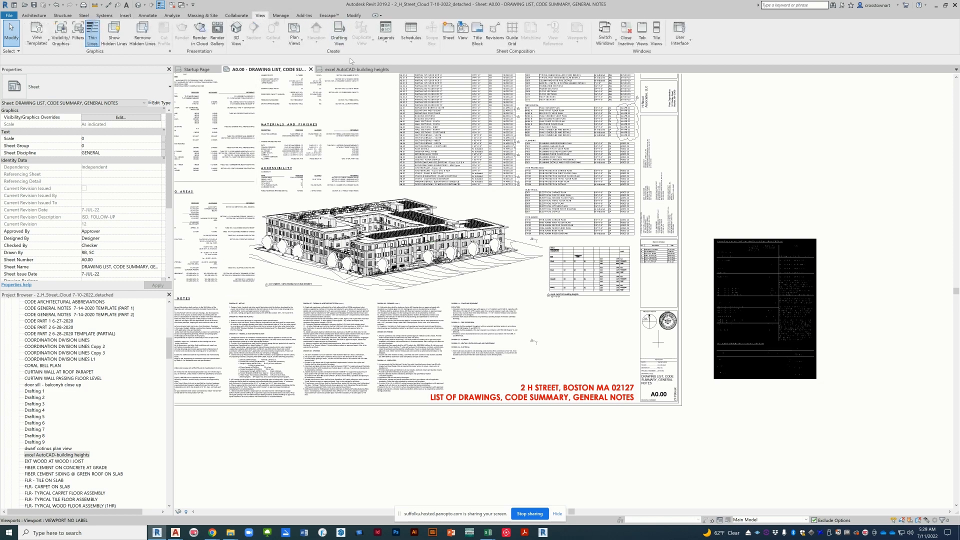
left_click(339, 36)
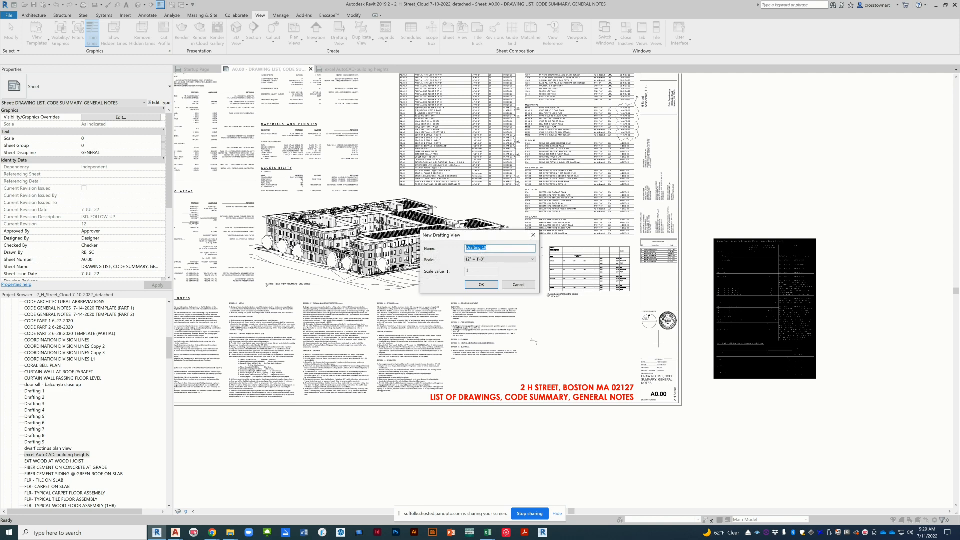
key("ctrl+v")
left_click_drag(494, 247, 532, 245)
type("z")
left_click(485, 285)
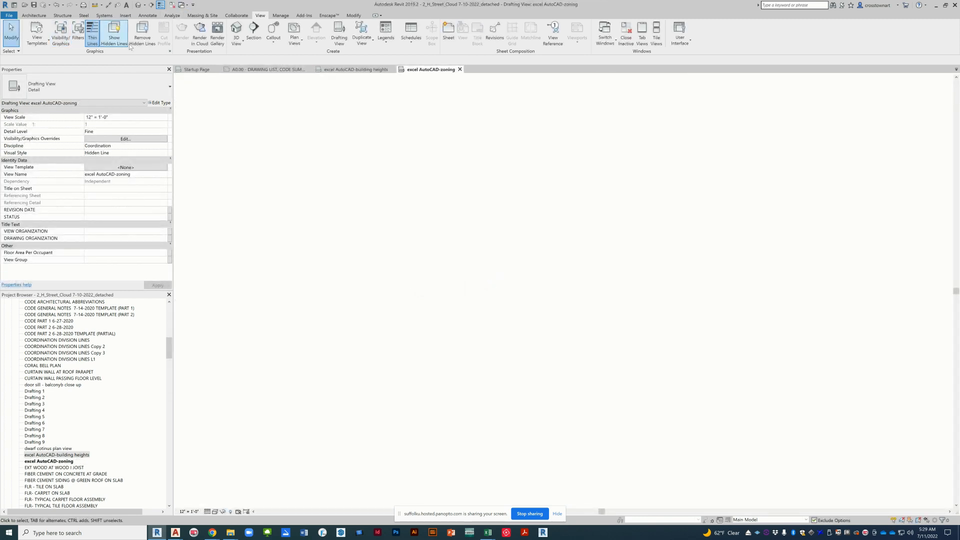
Step: Link the CAD file "02h zoning table" into the zoning drafting view with preserved colors and Auto - Origin to Origin positioning, and inspect the table
left_click(131, 16)
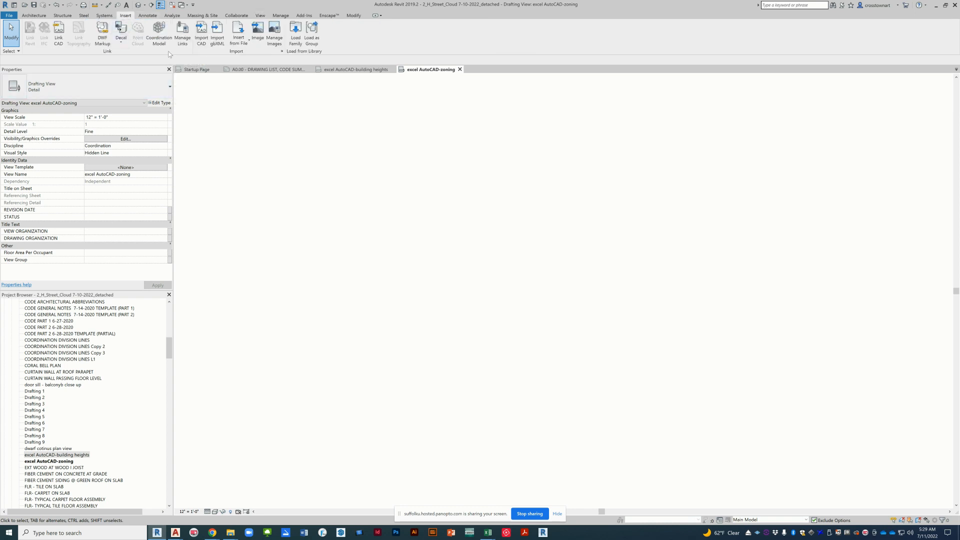
left_click(54, 31)
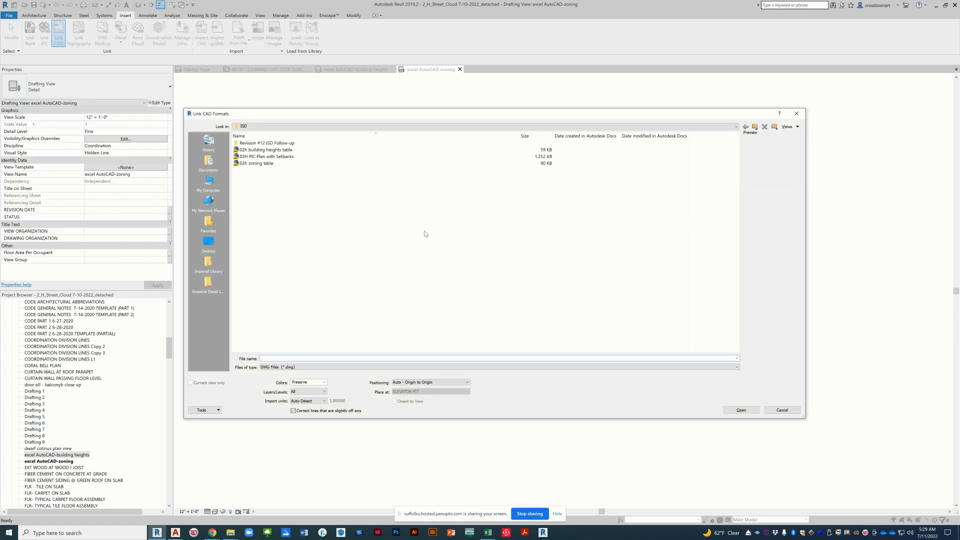
left_click(281, 163)
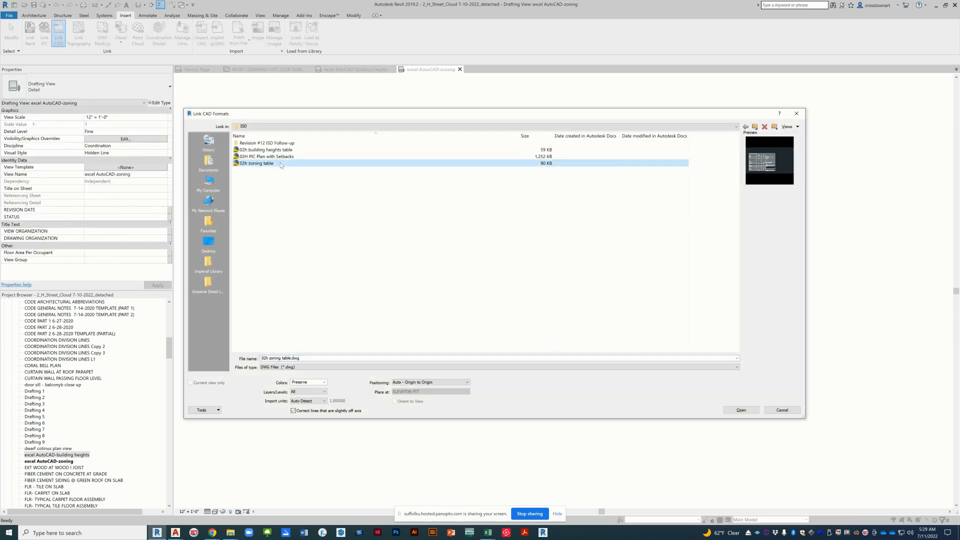
left_click(746, 412)
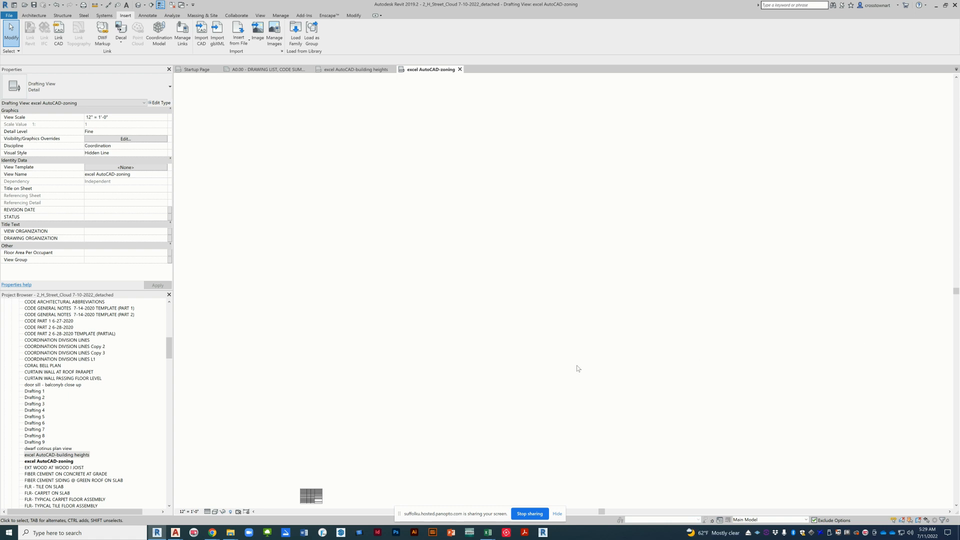
scroll(291, 511, "up", 1)
scroll(291, 508, "up", 4)
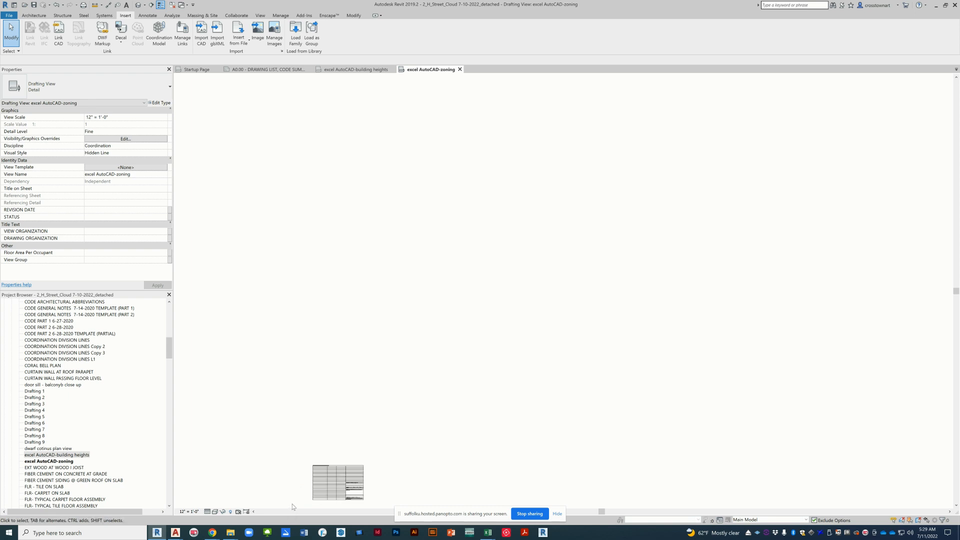
scroll(585, 321, "down", 1)
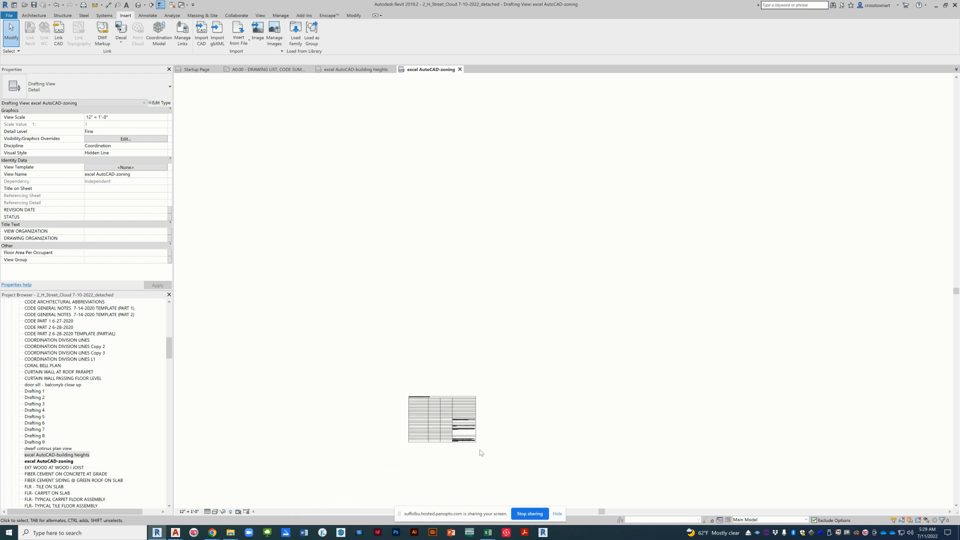
scroll(407, 448, "up", 3)
left_click(332, 409)
scroll(332, 409, "up", 3)
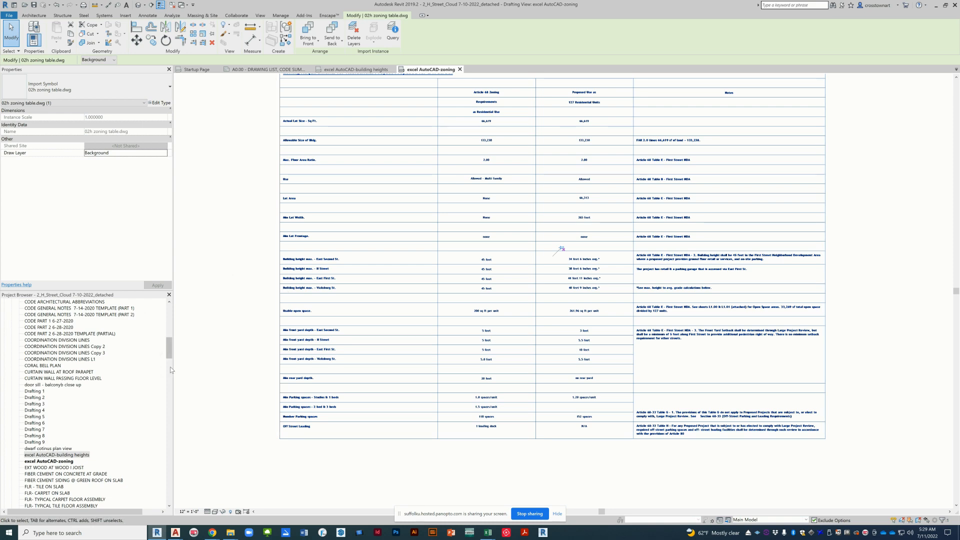
Step: Place the excel AutoCAD-zoning view on sheet A0.00 directly below the building heights table, and check both tables for legibility
left_click(279, 71)
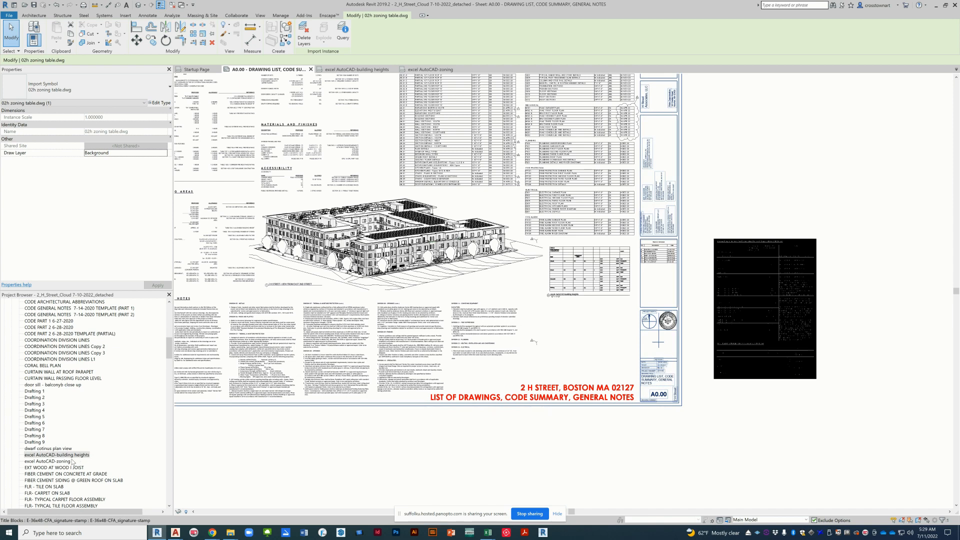
left_click(69, 461)
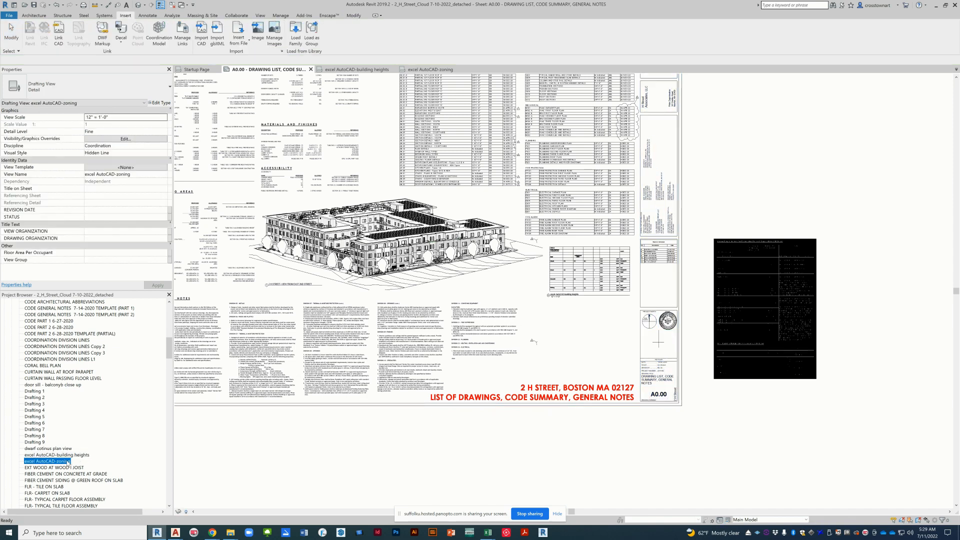
left_click_drag(67, 461, 576, 335)
left_click(578, 339)
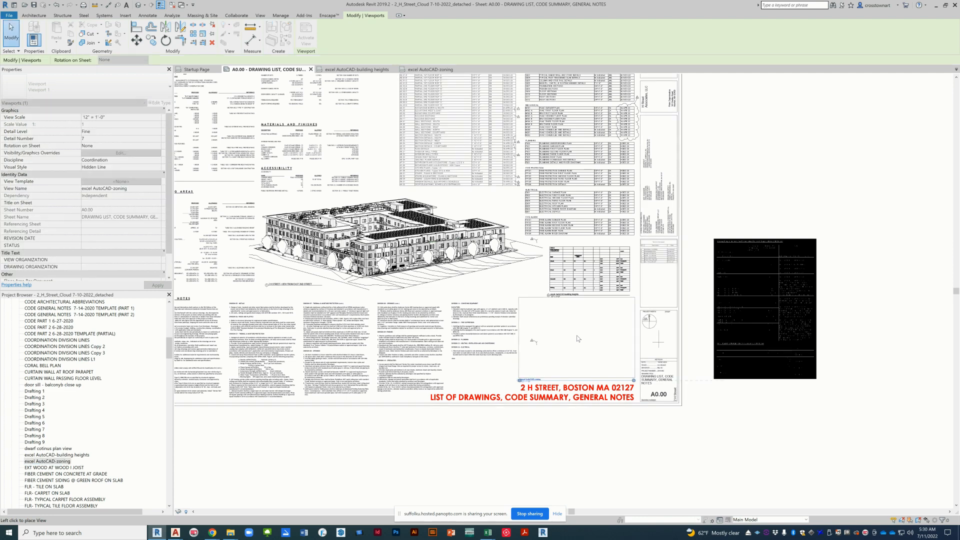
left_click(613, 448)
scroll(578, 395, "up", 4)
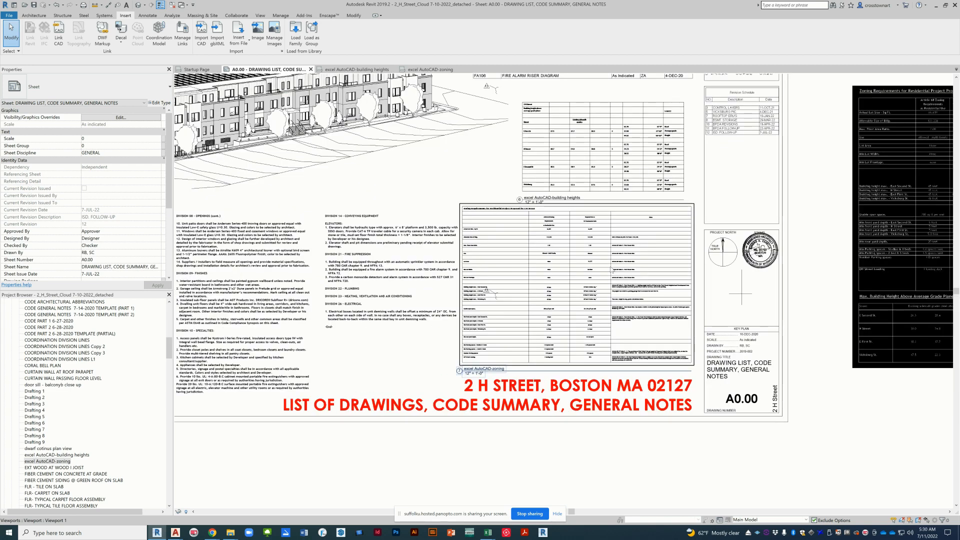
scroll(612, 270, "up", 2)
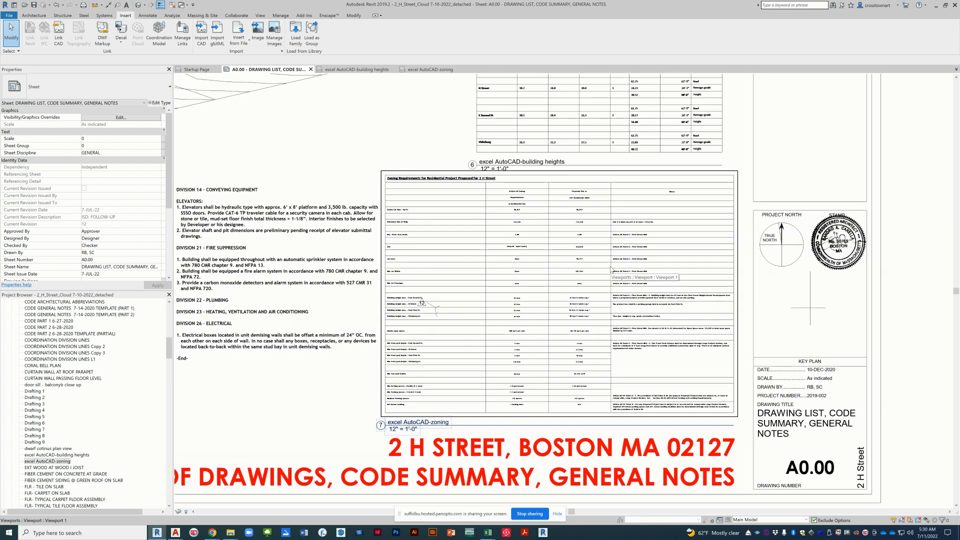
scroll(638, 111, "up", 1)
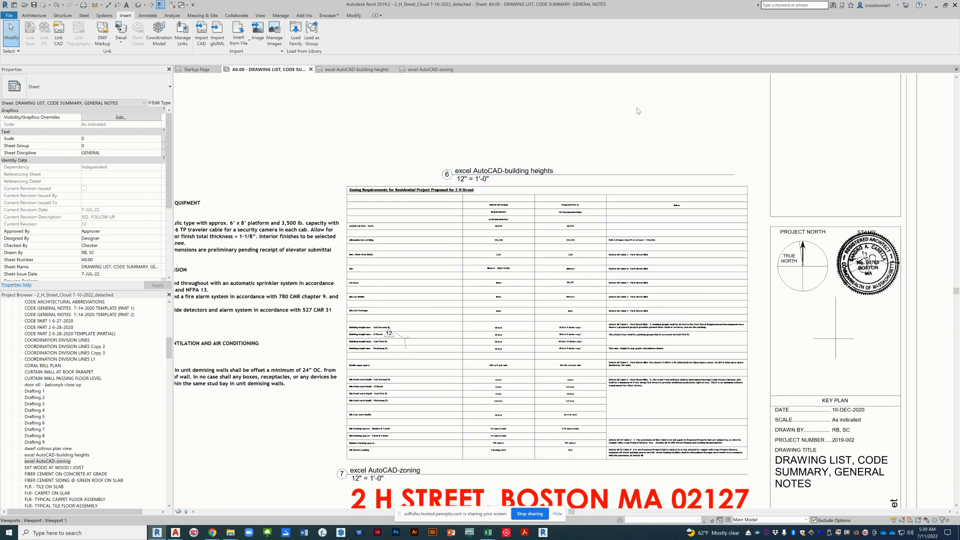
scroll(638, 111, "up", 2)
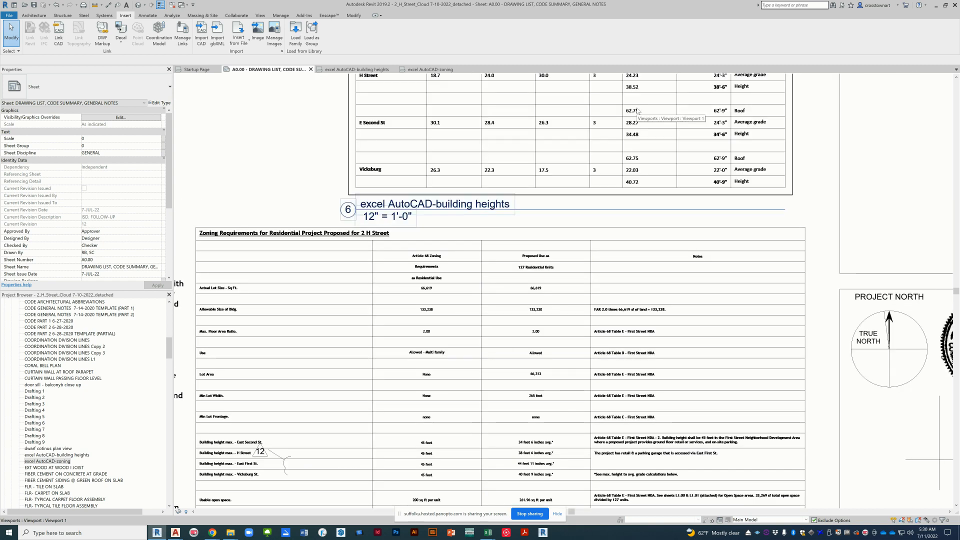
scroll(638, 111, "down", 2)
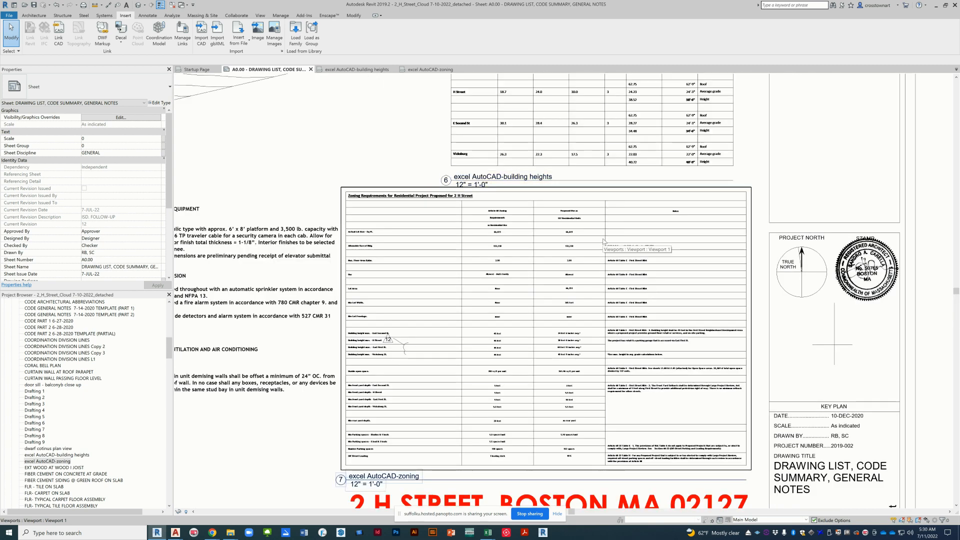